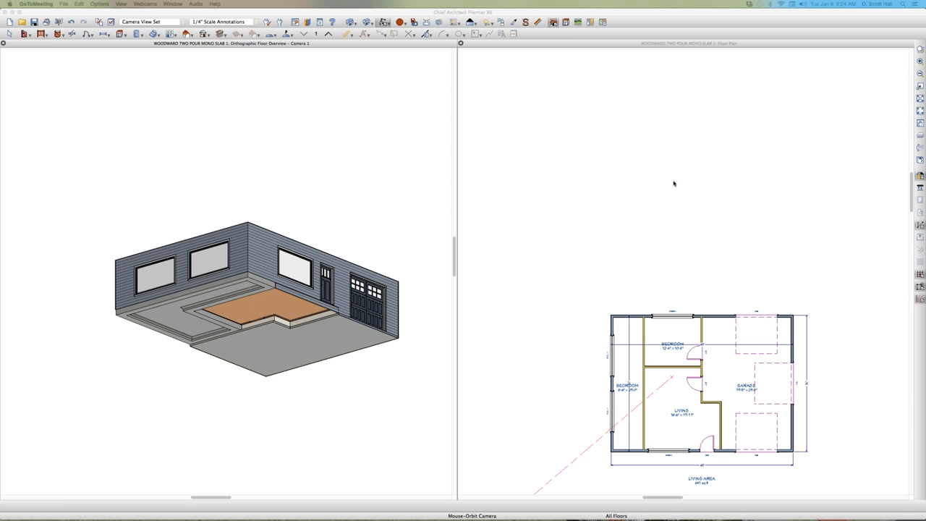
Draw a separate rectangular building of exterior walls above the house plan, divided by an interior wall extending past both long walls.
click(480, 280)
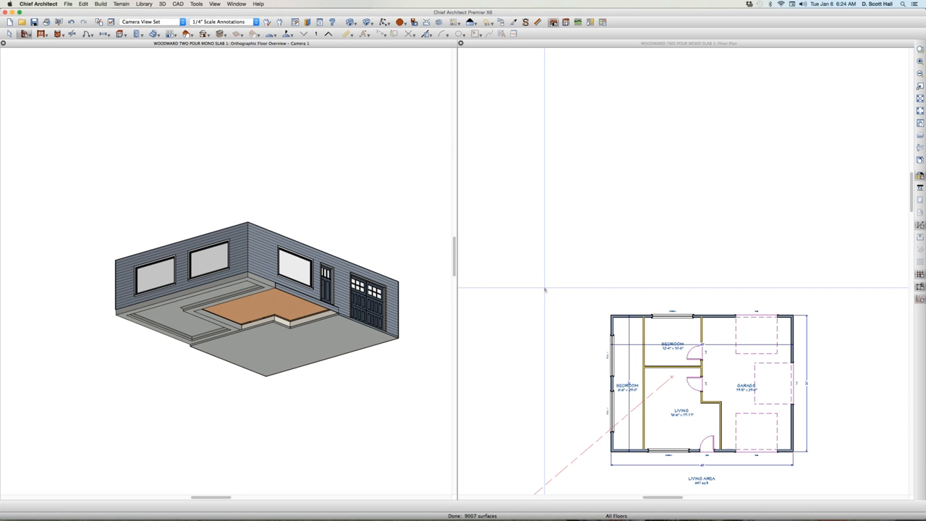
shift+drag(709, 213, 619, 203)
right_drag(619, 204, 618, 202)
click(632, 206)
key(space)
mouse_move(739, 229)
mouse_down()
mouse_move(657, 215)
mouse_move(596, 229)
mouse_move(569, 155)
mouse_move(594, 146)
mouse_up()
drag(593, 145, 741, 154)
drag(741, 153, 739, 229)
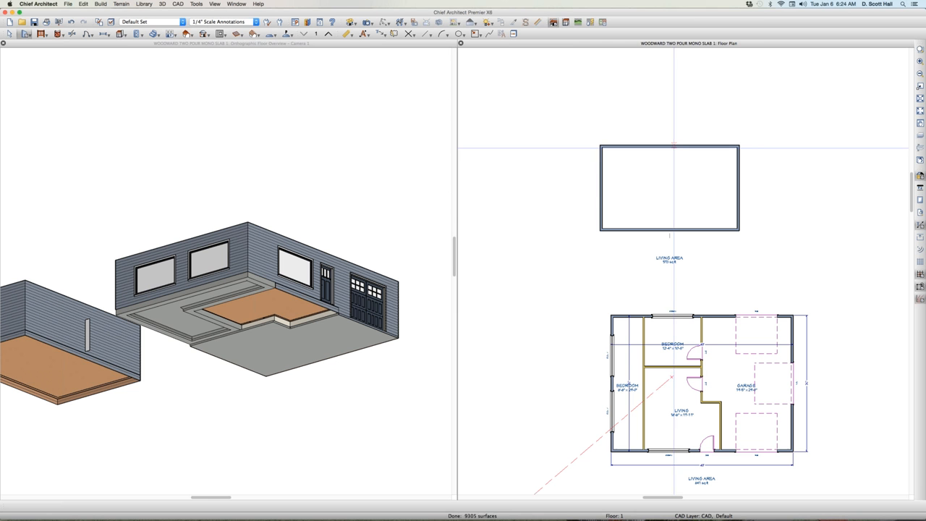
drag(664, 137, 664, 231)
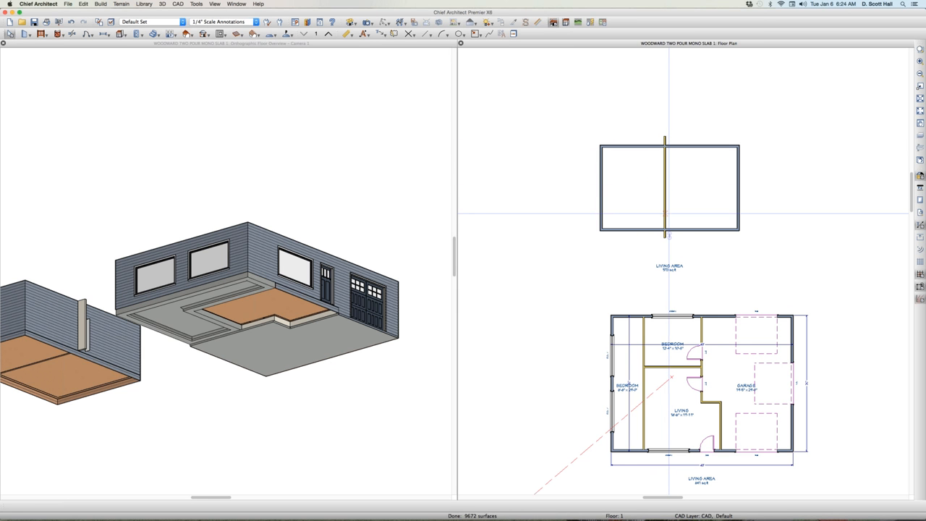
Examine the rooms and exterior walls of the new rectangular building, checking how the interior wall divides them.
click(630, 183)
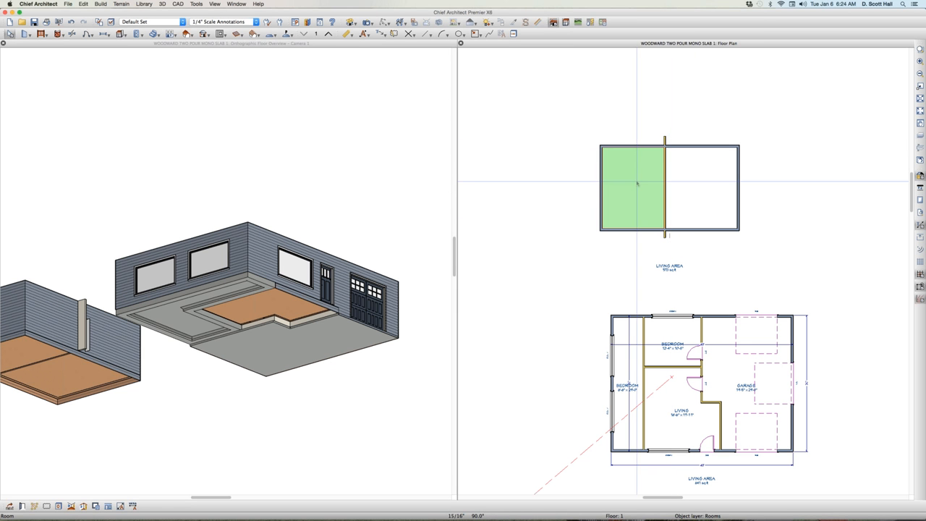
click(573, 193)
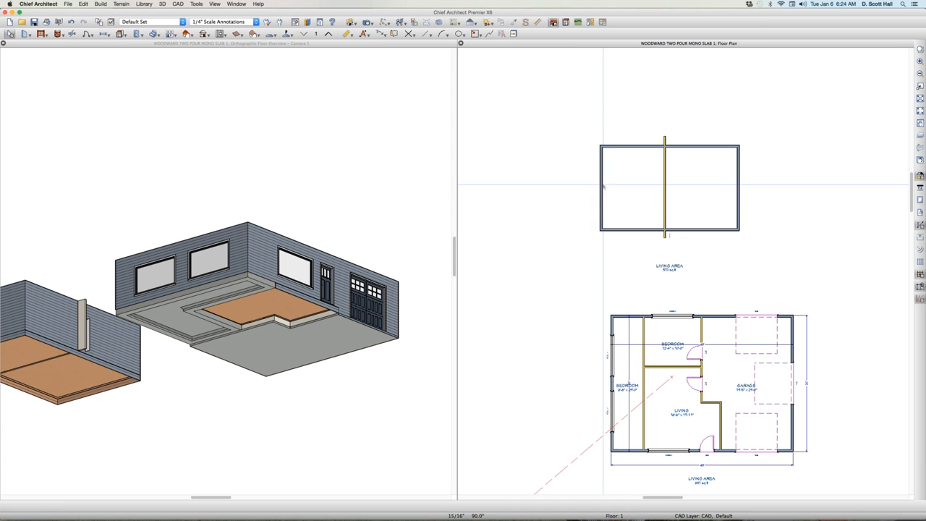
click(601, 187)
click(619, 148)
click(739, 168)
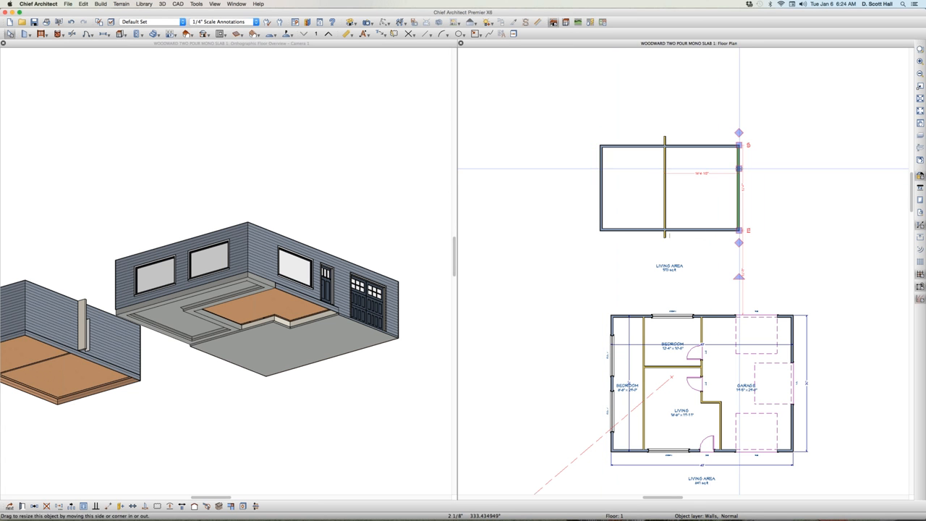
click(701, 230)
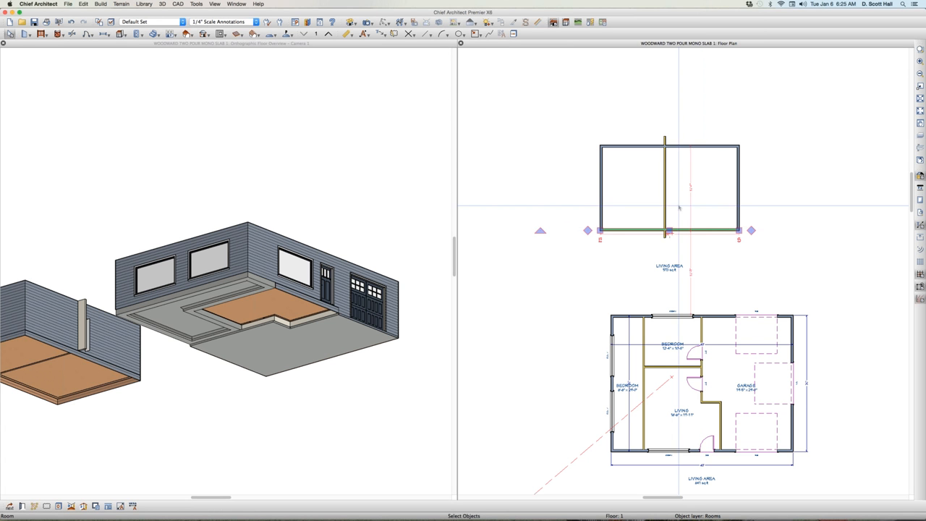
click(640, 209)
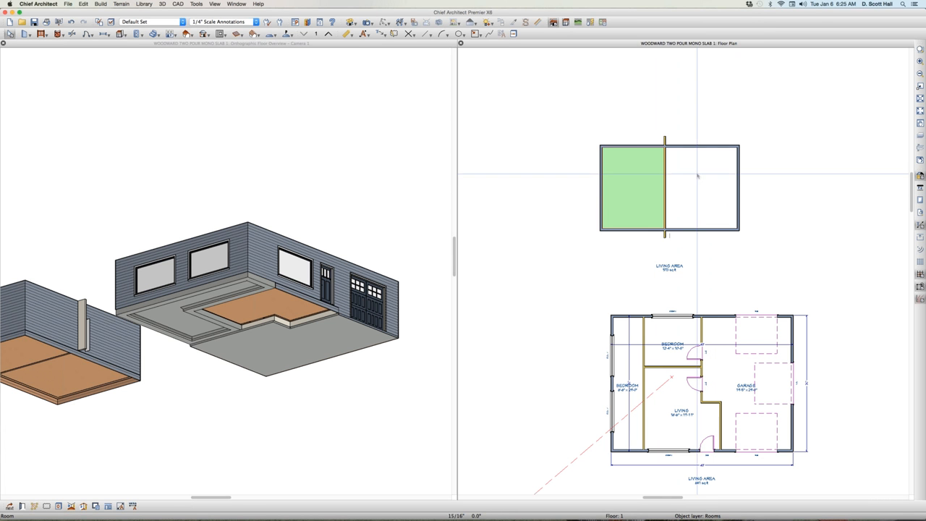
click(702, 146)
click(737, 189)
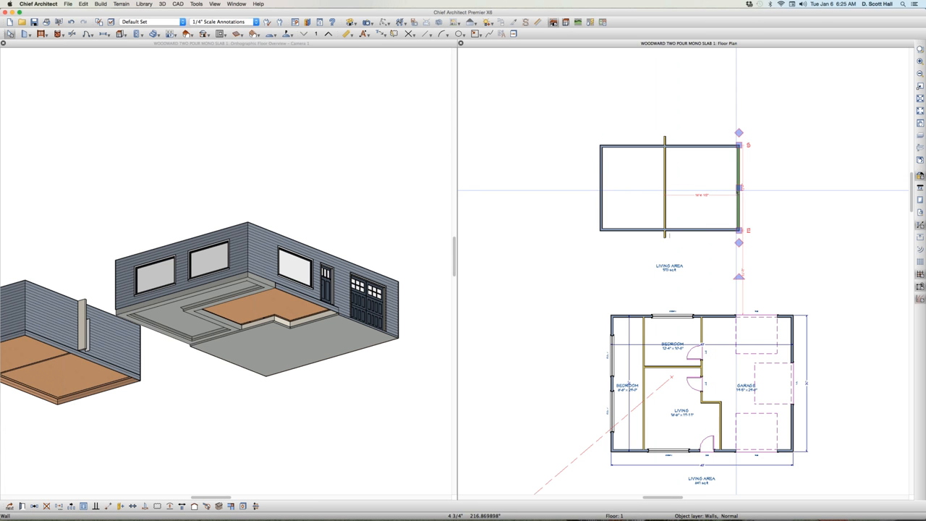
Change the wall type of the exterior walls of both buildings to 8" CMU (block) Stem Wall.
click(779, 317)
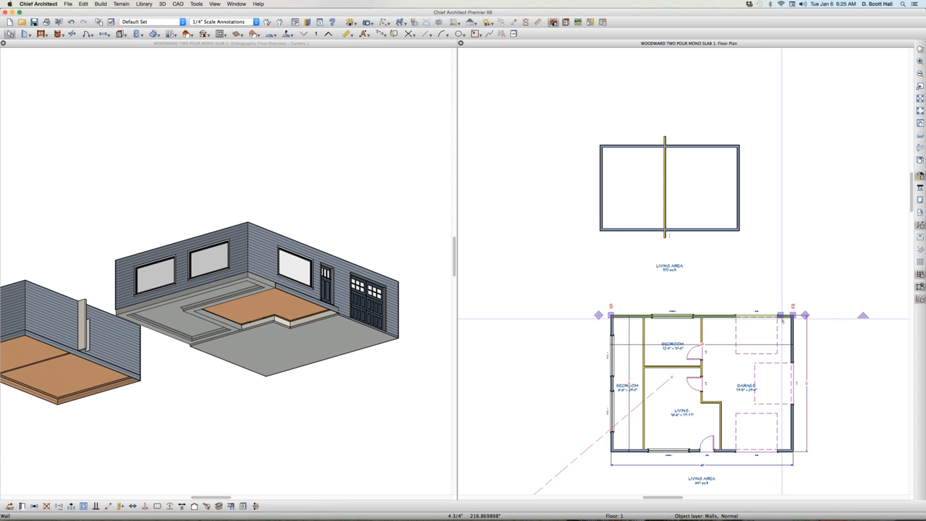
shift+click(792, 427)
shift+click(783, 451)
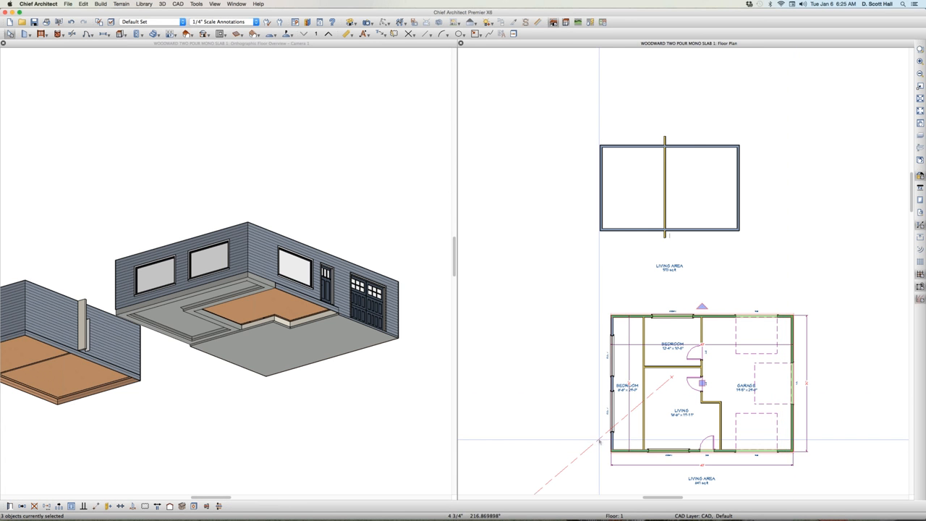
shift+click(612, 369)
shift+click(600, 220)
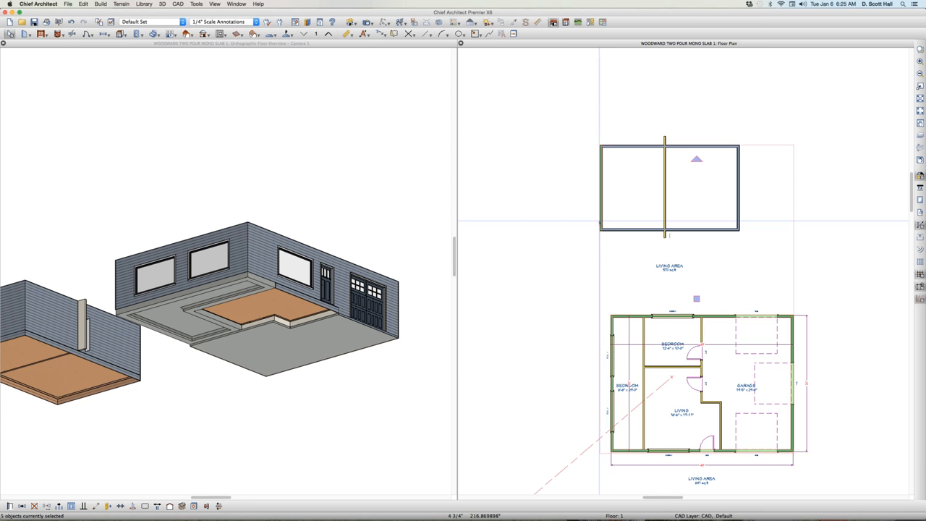
shift+click(638, 148)
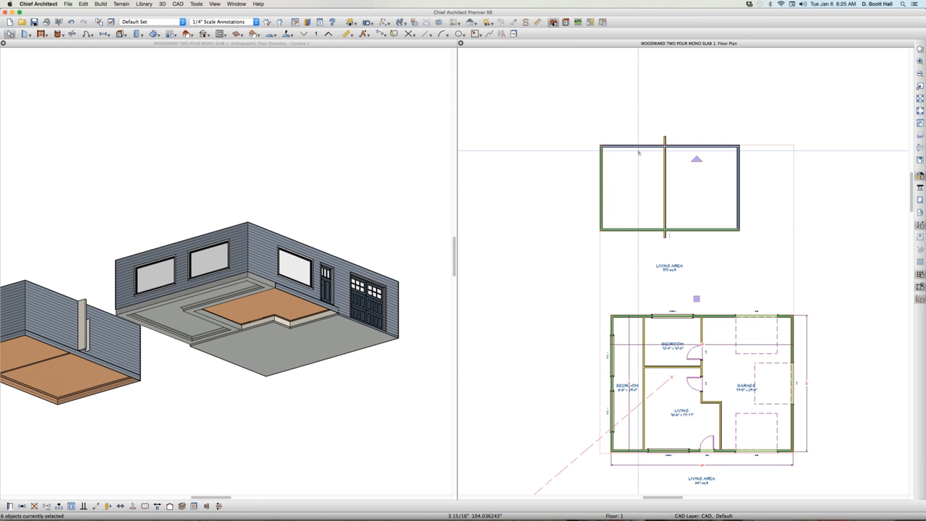
shift+click(702, 147)
shift+click(738, 186)
key(super+e)
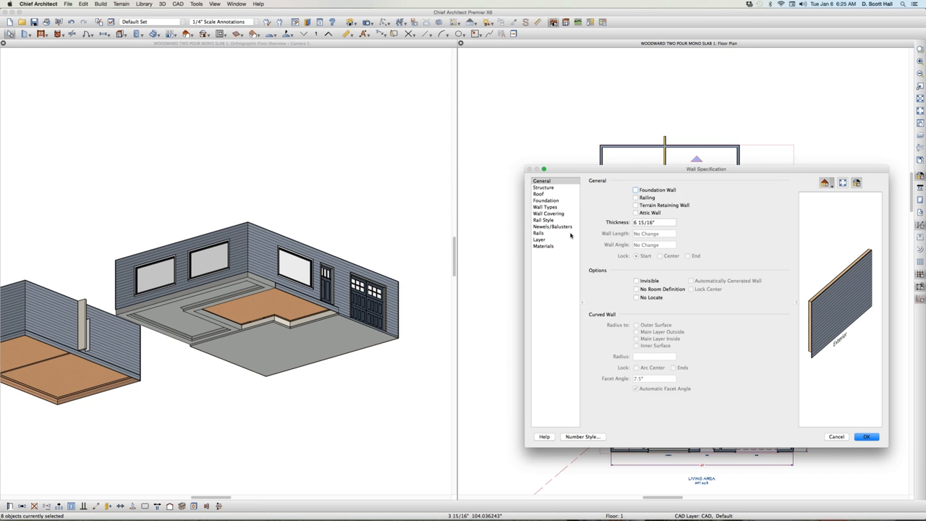
click(539, 208)
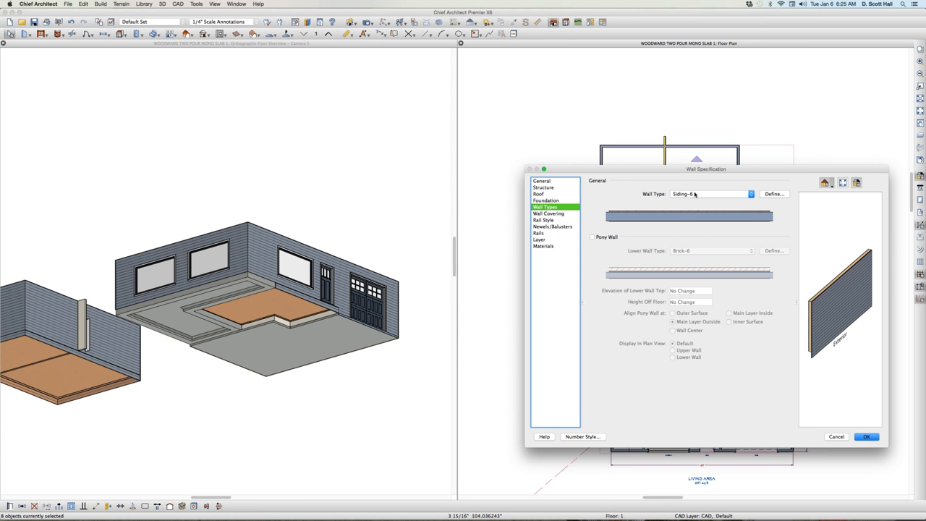
click(695, 194)
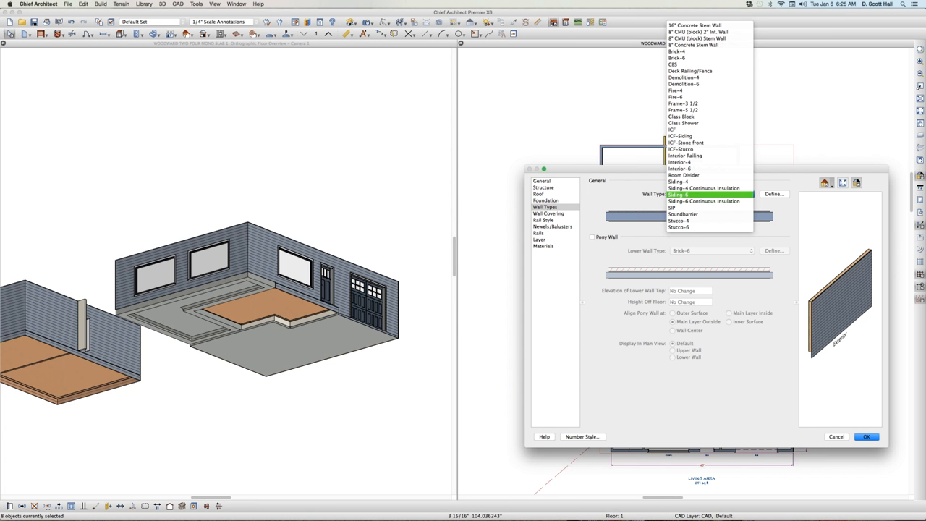
click(701, 39)
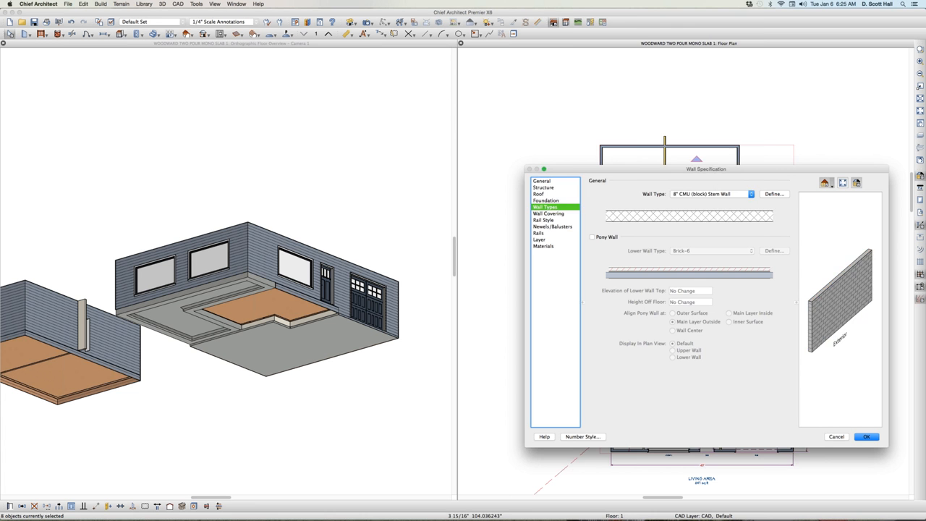
key(Return)
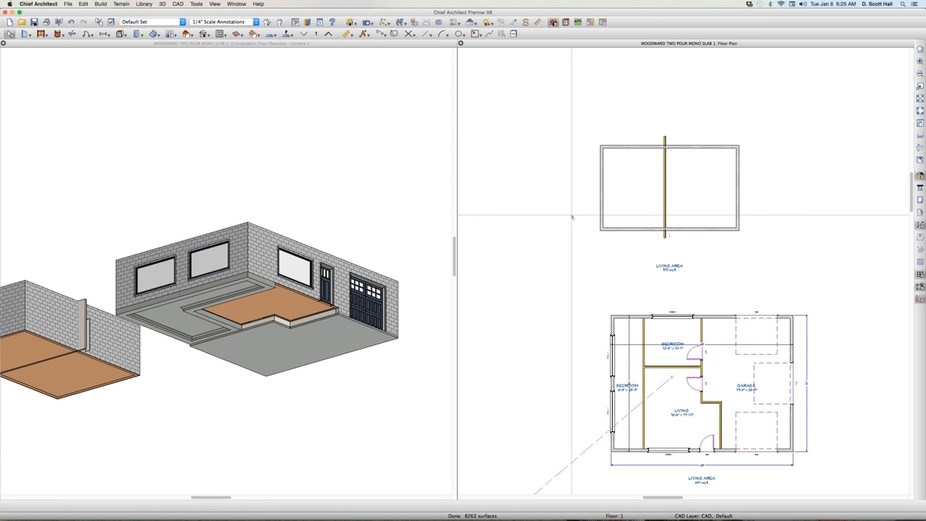
Examine how the interior wall meets the block walls and separates the rectangular building into two rooms.
click(725, 186)
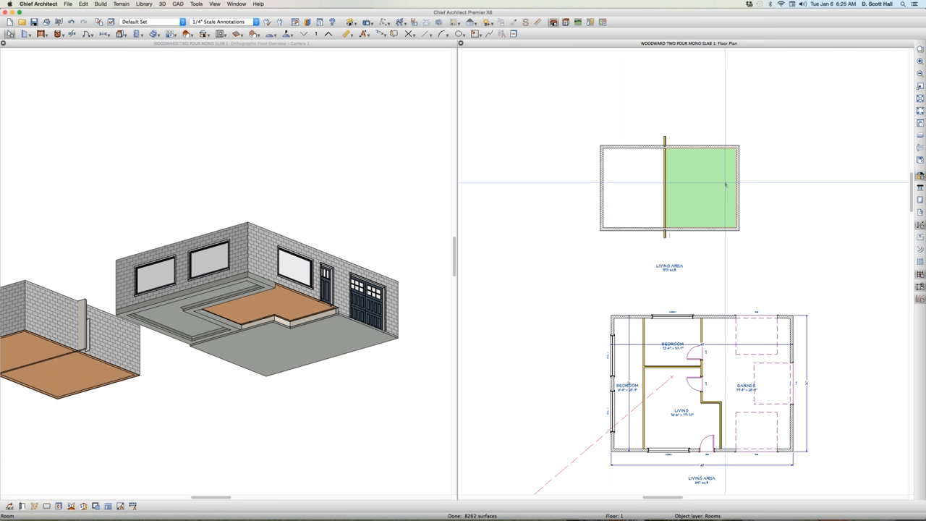
drag(557, 125, 804, 246)
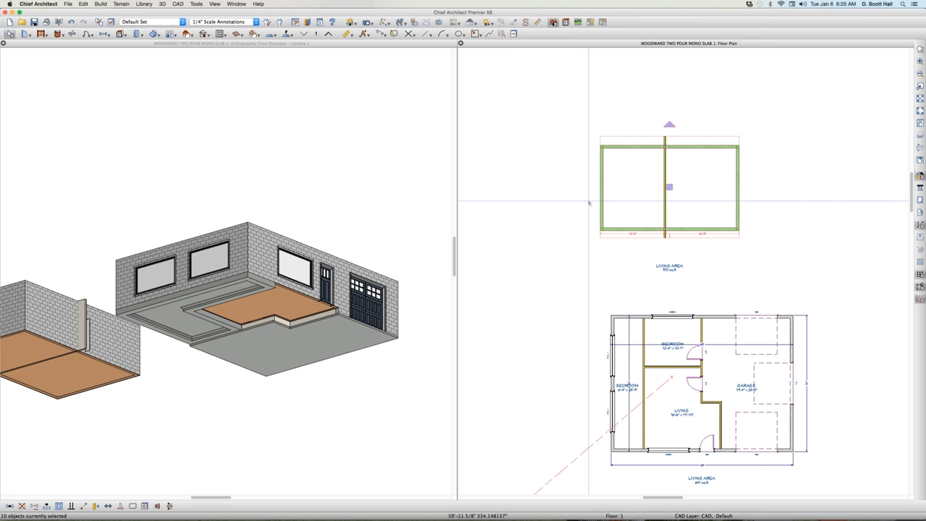
click(638, 181)
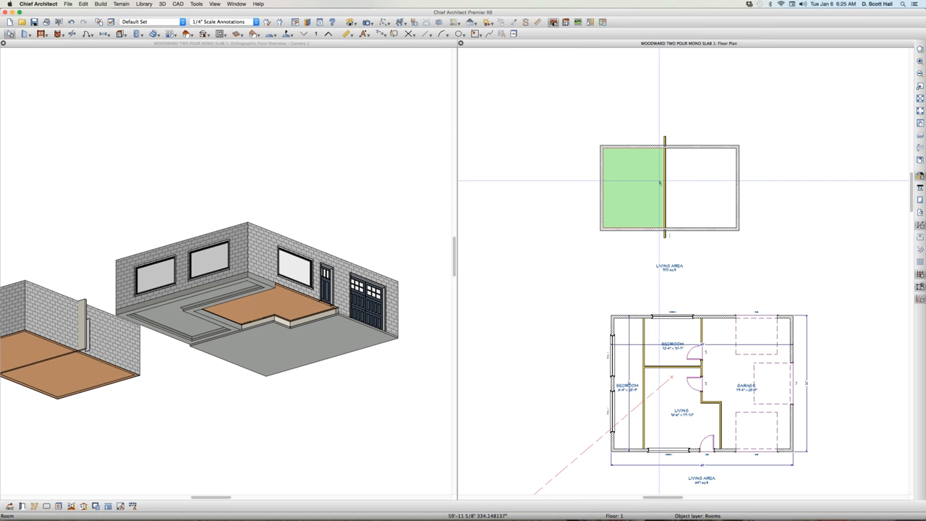
click(708, 190)
click(641, 194)
scroll(641, 193, up, 1)
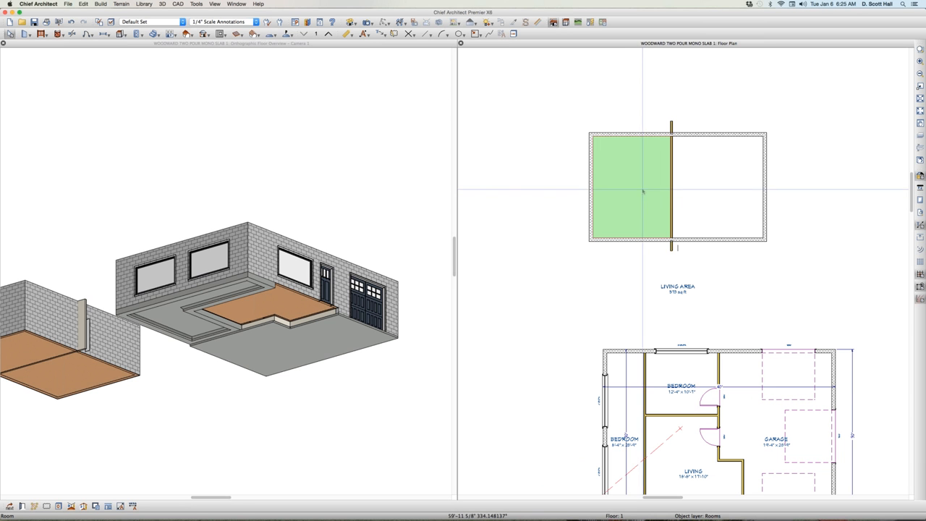
click(719, 133)
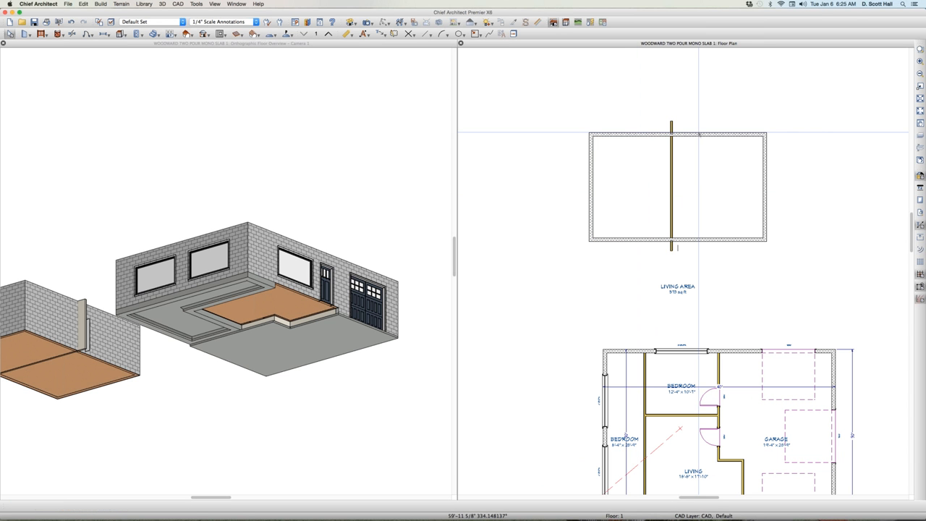
click(765, 174)
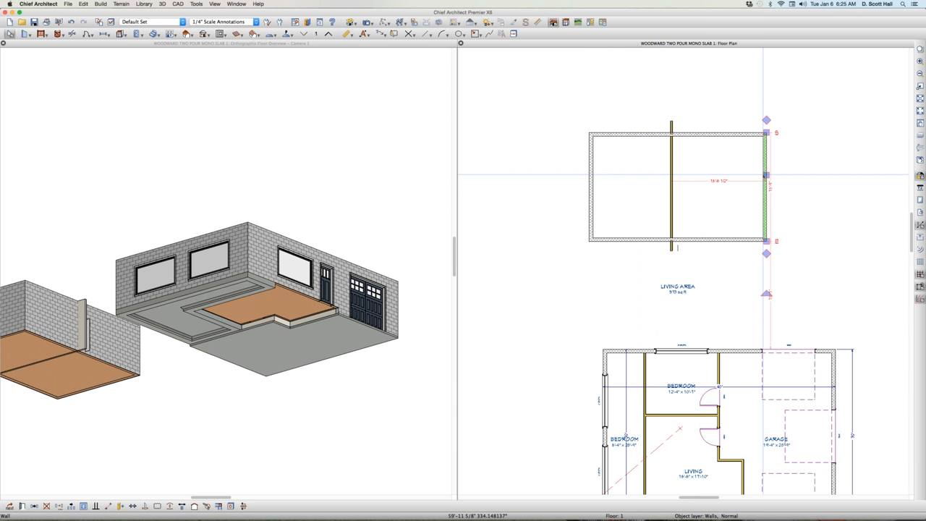
key(Escape)
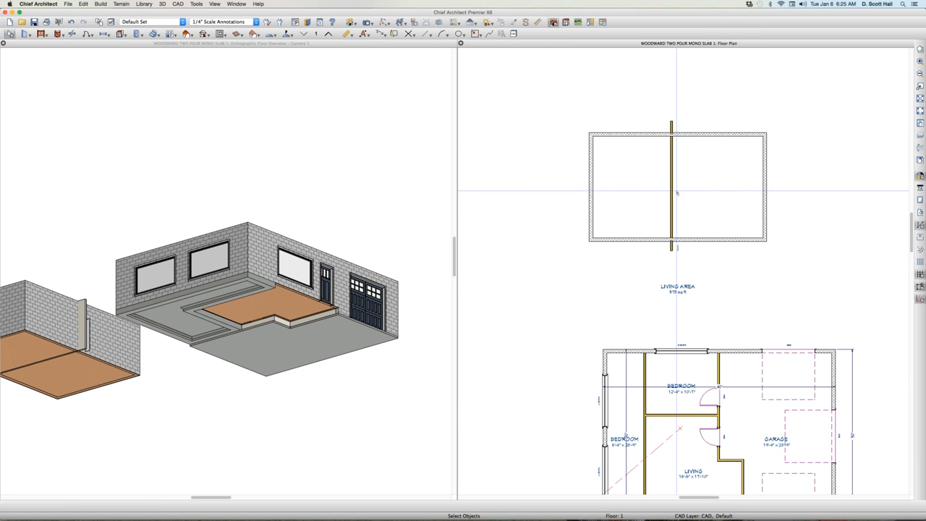
click(673, 189)
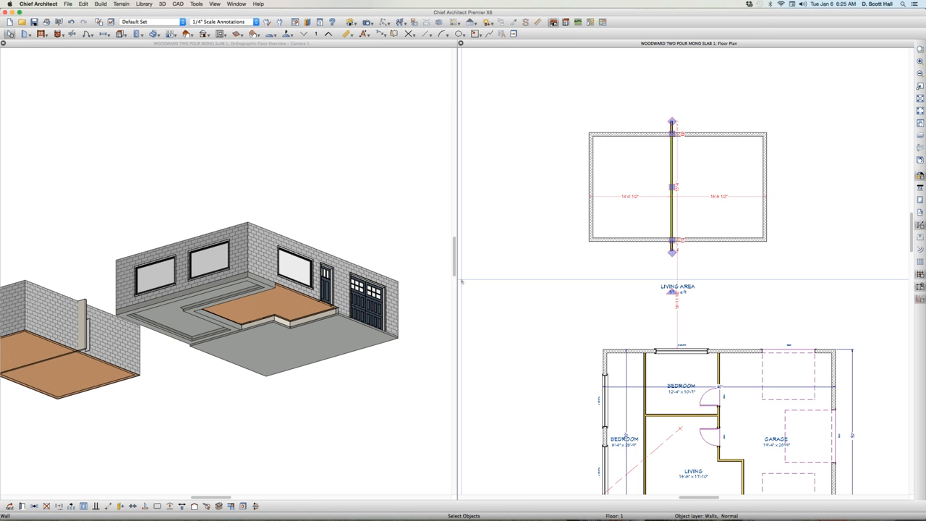
key(Escape)
click(634, 167)
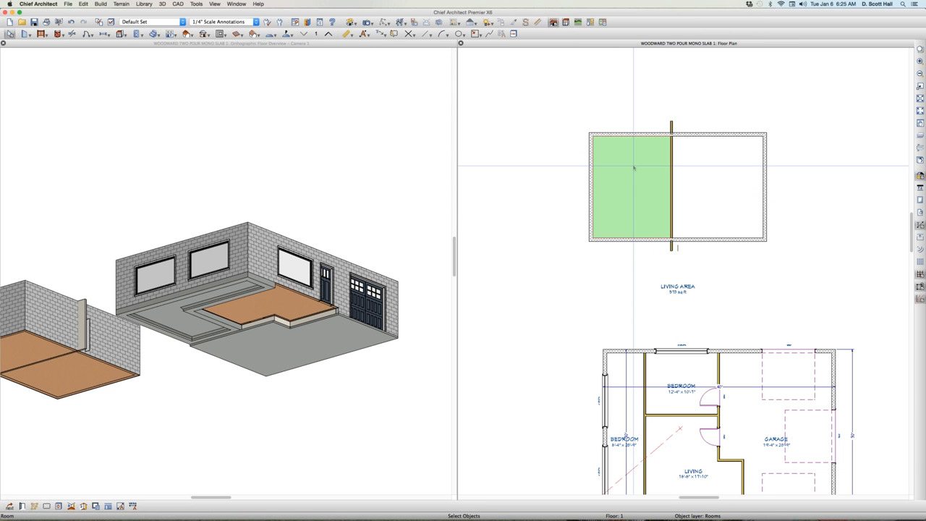
click(698, 192)
click(659, 191)
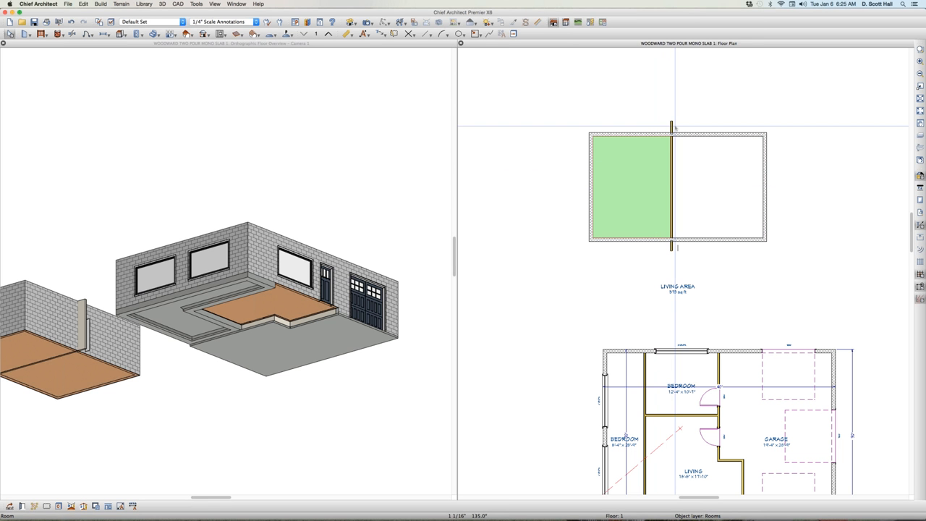
click(685, 175)
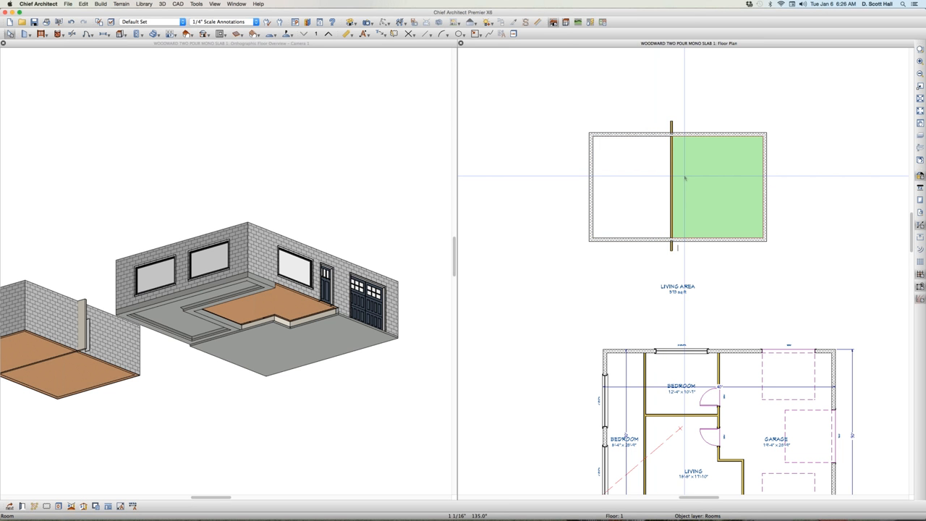
View a cross section through the rectangular building from its right room, and close it to return to the floor plan.
key(space)
drag(689, 180, 699, 97)
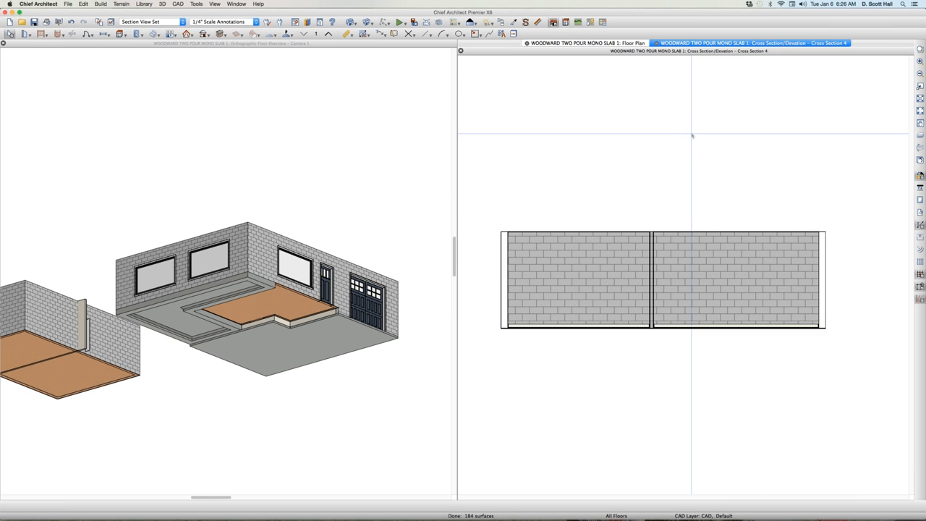
key(super+w)
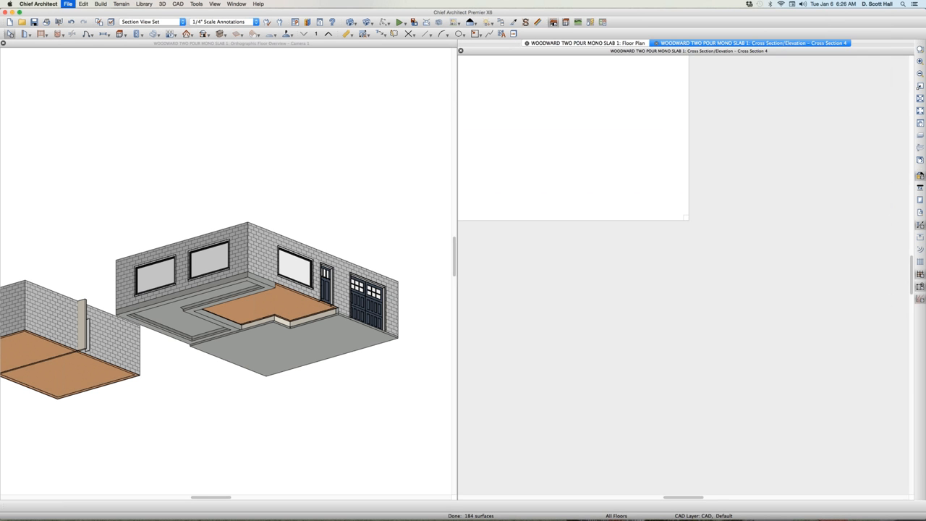
drag(523, 86, 661, 107)
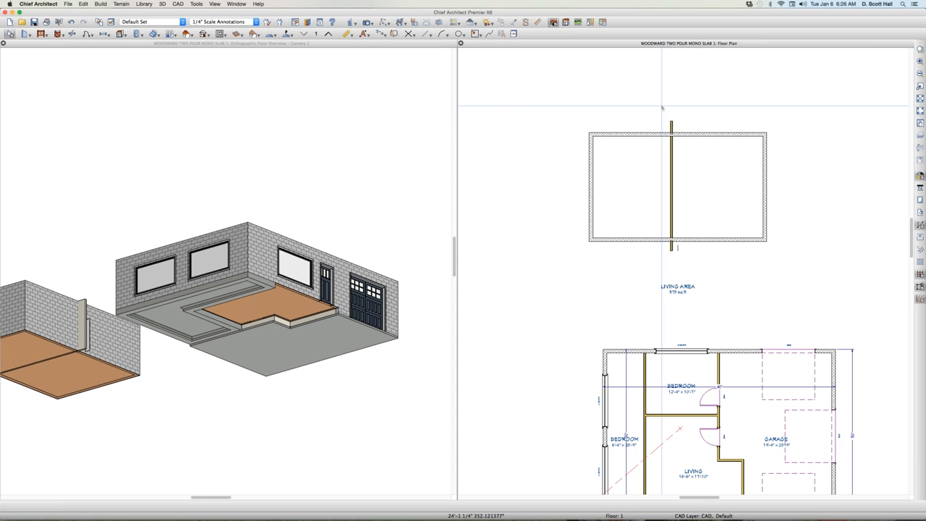
Check the left segment of the rectangular building's upper wall, the dividing wall and the right room.
click(628, 134)
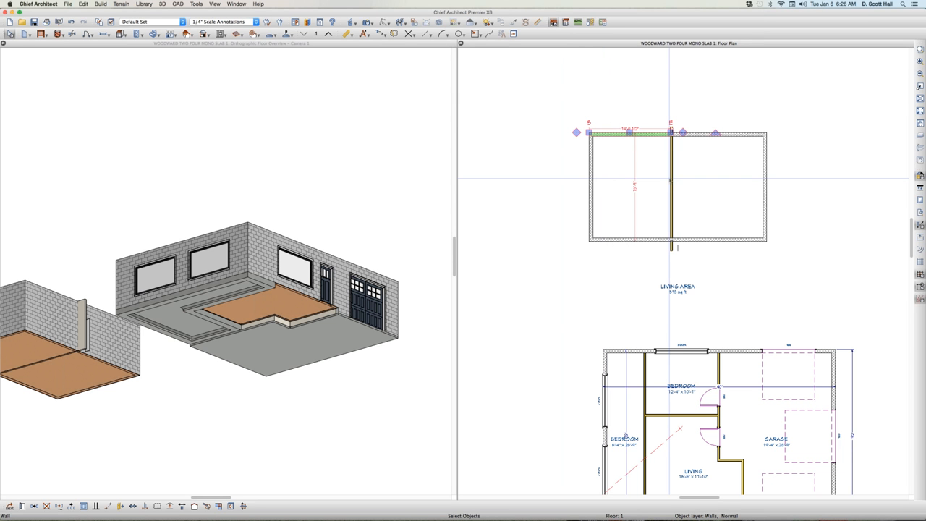
click(672, 179)
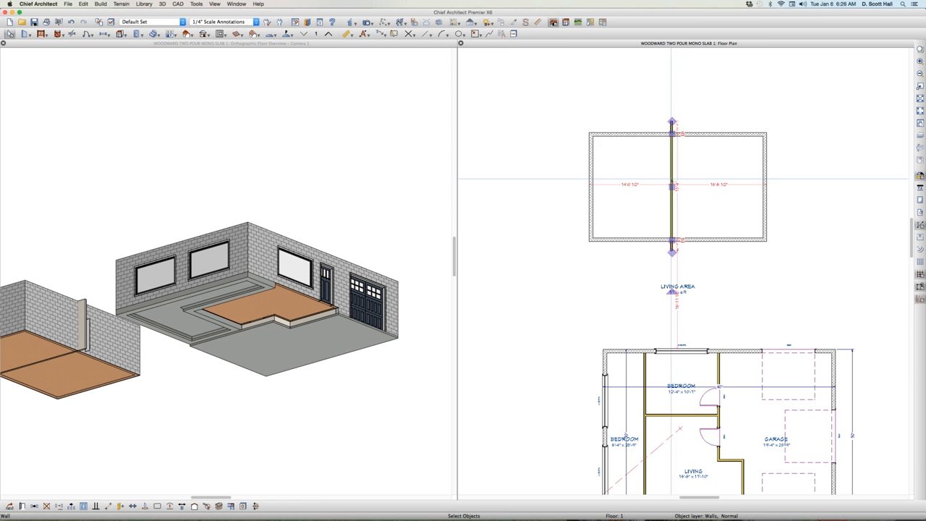
click(714, 158)
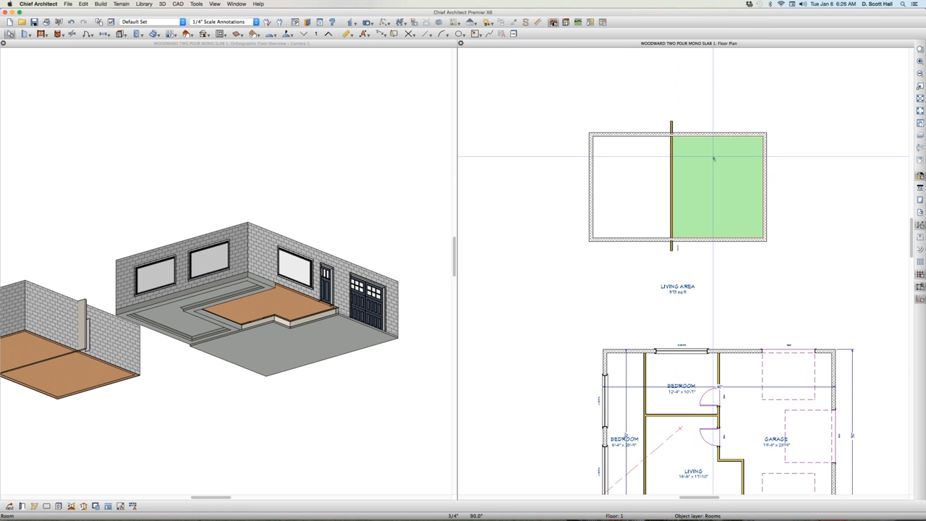
Delete the rectangular test building above the house from the floor plan.
drag(567, 81, 832, 274)
key(Delete)
scroll(604, 113, down, 3)
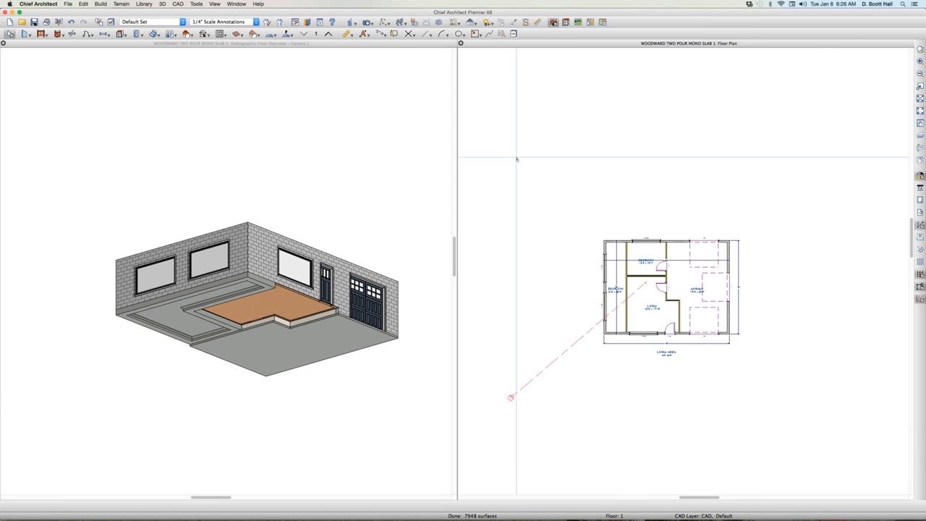
View the house from above in the 3D overview, and check the garage's room structure settings without changing them.
click(359, 356)
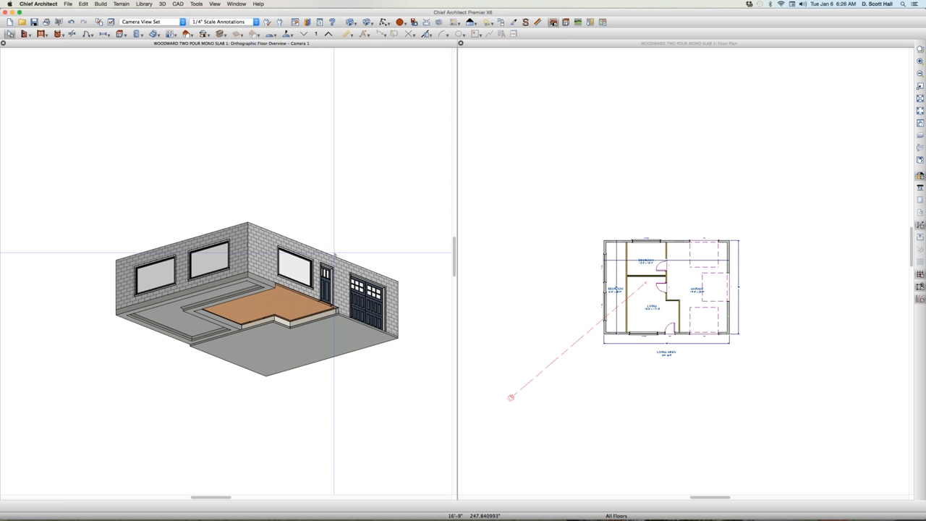
middle_drag(311, 224, 171, 323)
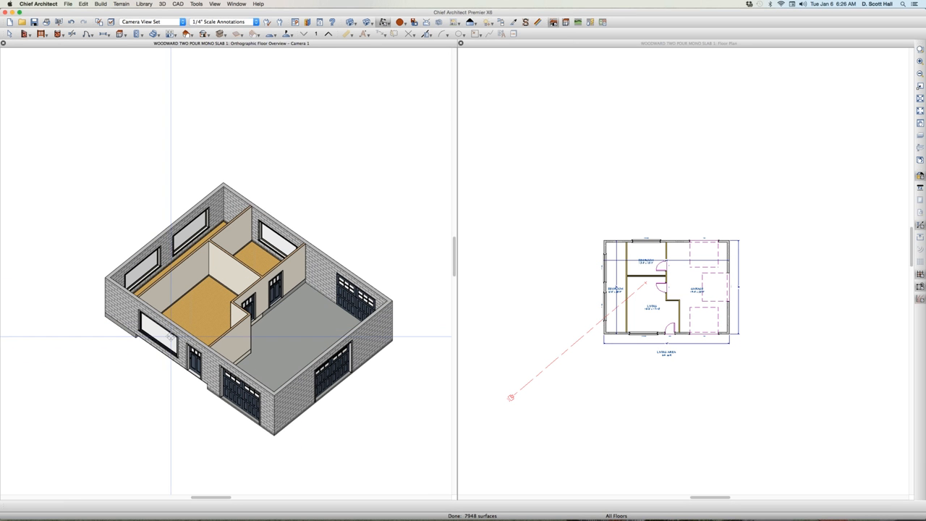
click(303, 325)
click(264, 267)
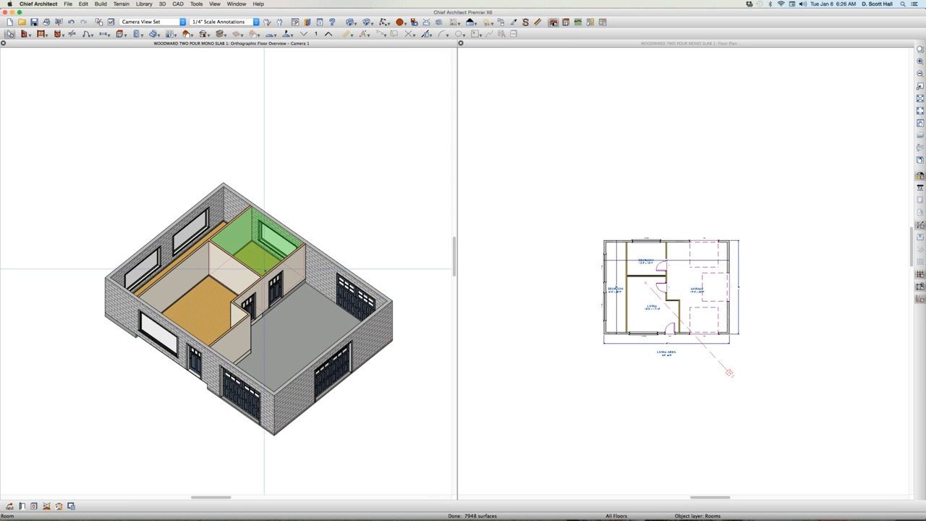
key(Escape)
click(214, 300)
click(257, 257)
click(296, 333)
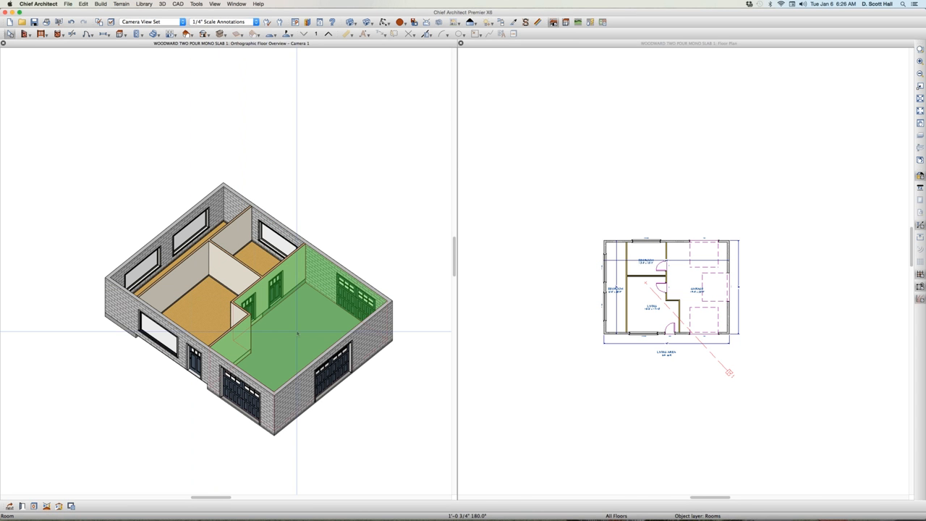
double_click(299, 307)
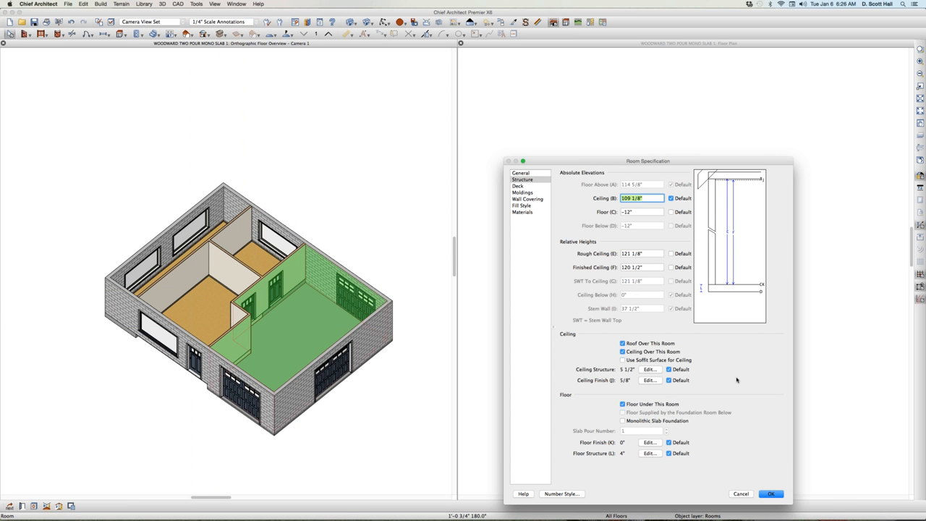
click(740, 494)
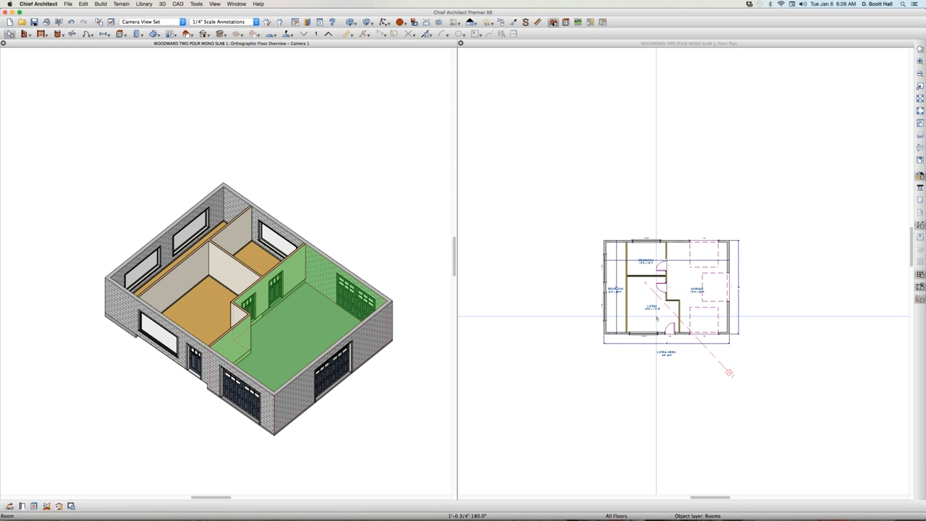
Check the rooms in the floor plan, including the narrow bedroom's monolithic slab foundation settings, without changing them.
click(691, 113)
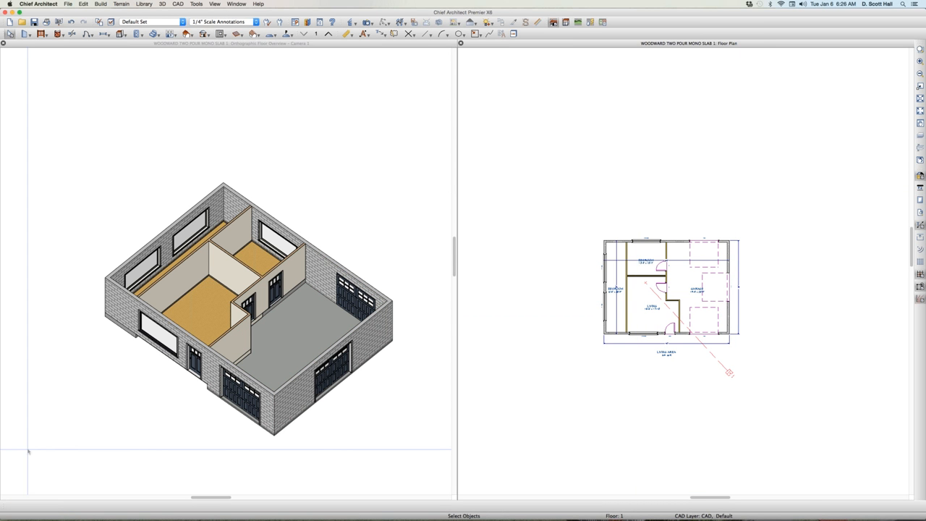
click(213, 352)
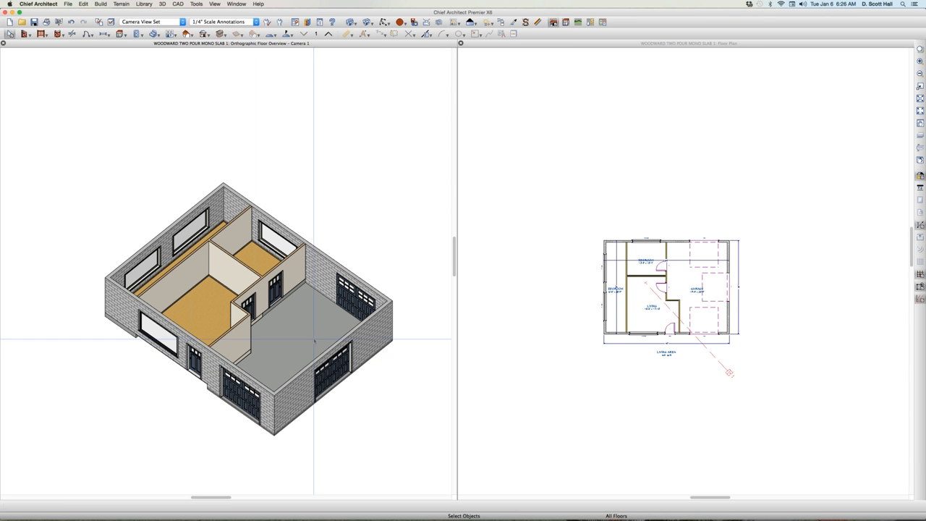
click(658, 313)
scroll(658, 312, up, 1)
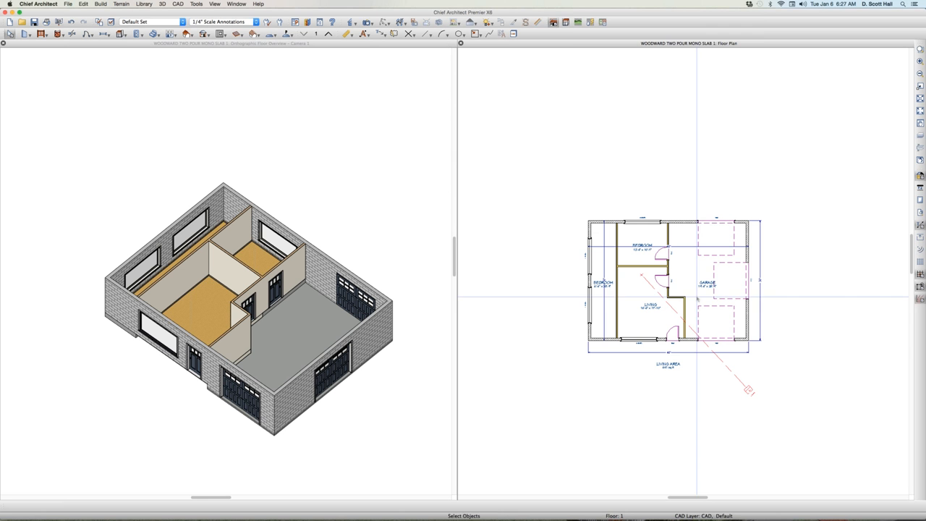
click(683, 294)
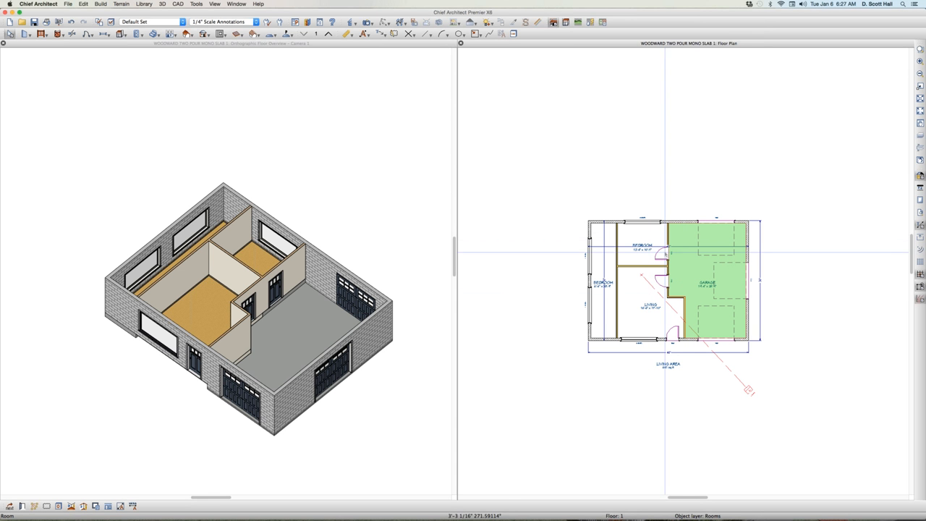
click(643, 244)
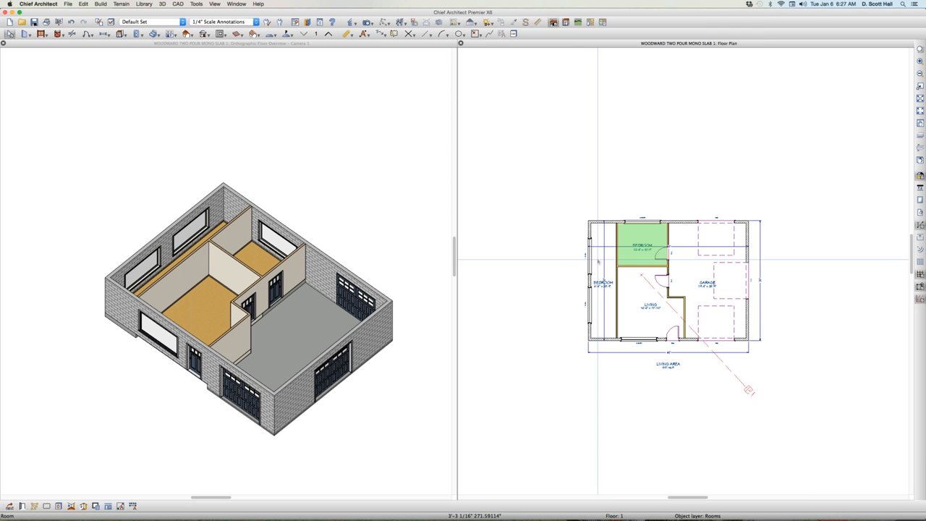
double_click(598, 261)
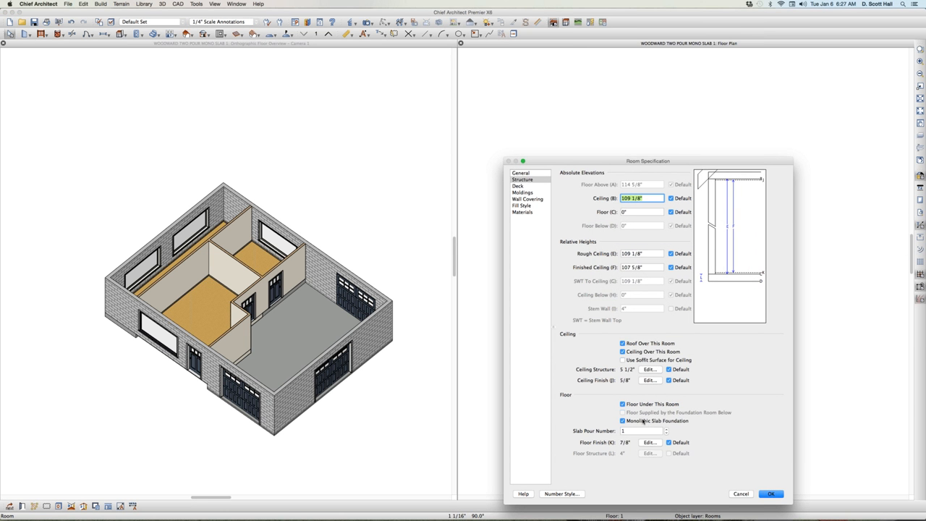
click(741, 493)
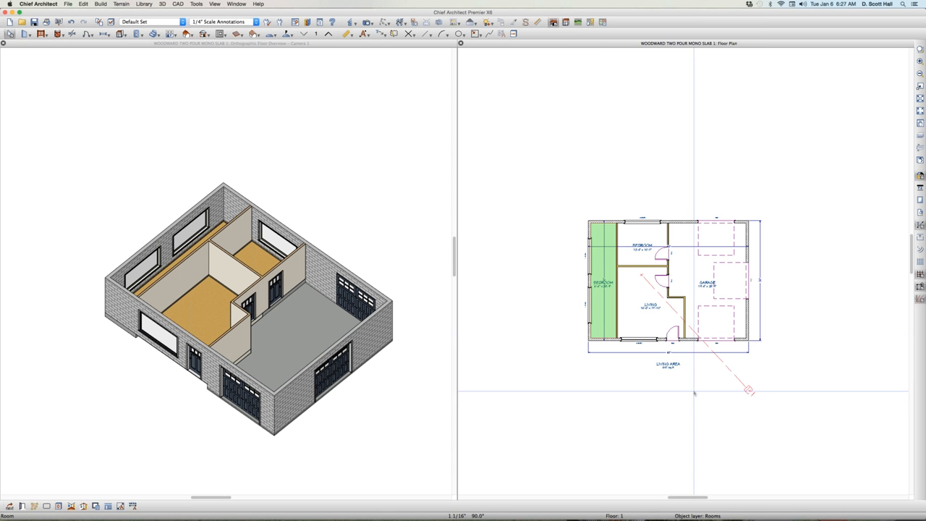
click(695, 392)
click(638, 325)
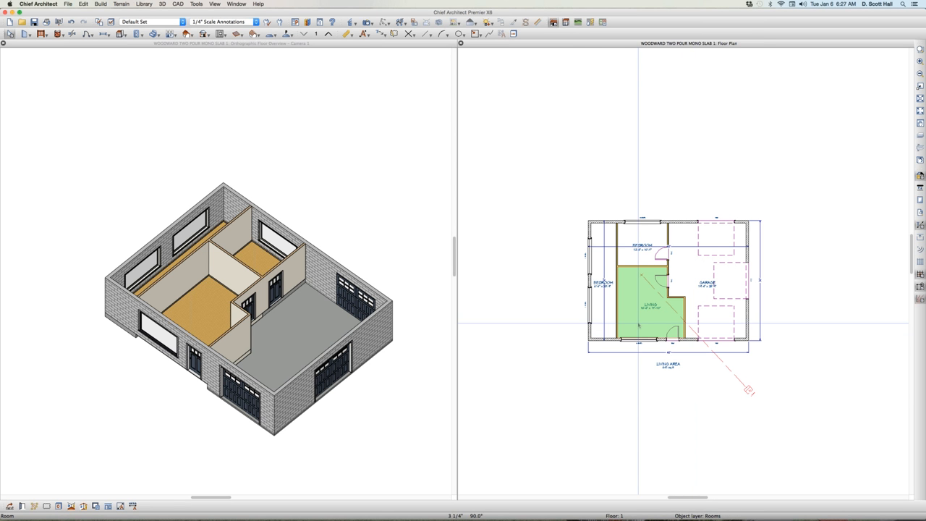
Examine the house from below in the 3D overview, comparing the slab footings under the bedrooms, living room and garage.
click(283, 354)
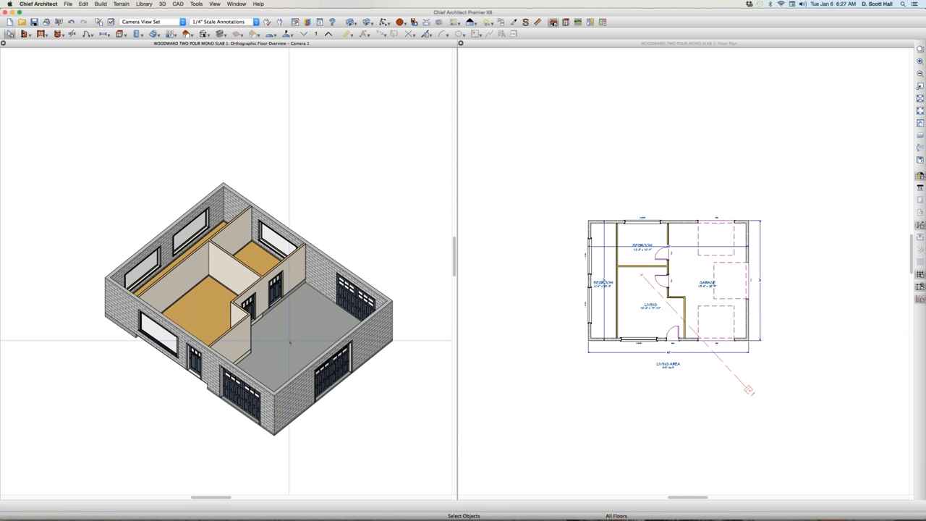
middle_drag(262, 378, 362, 289)
scroll(225, 295, up, 2)
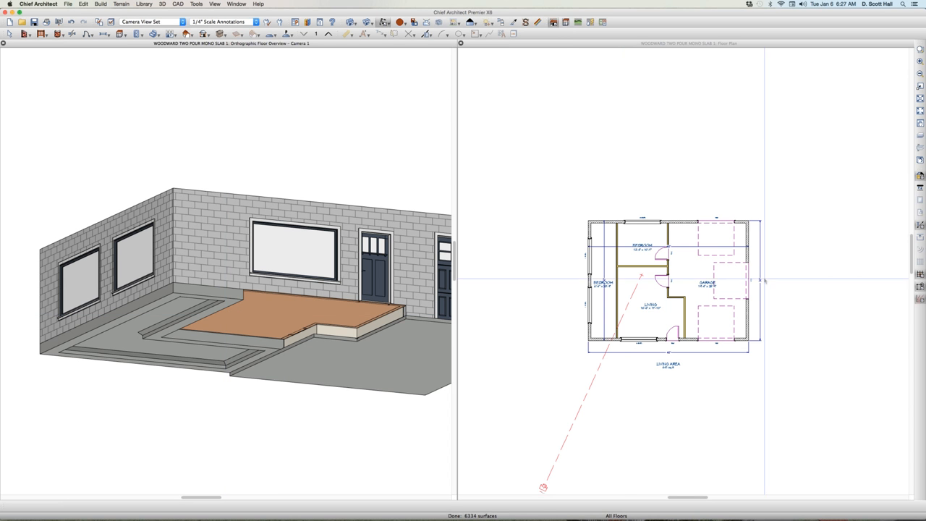
click(625, 160)
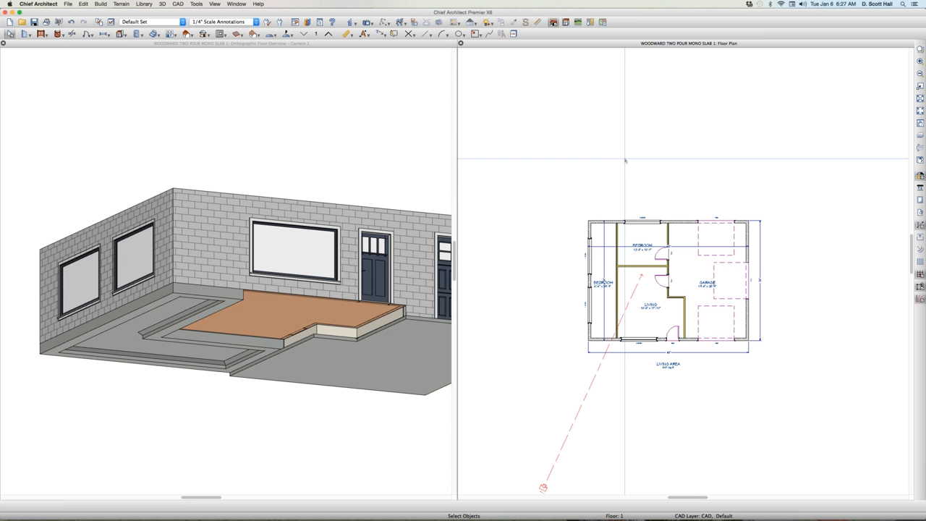
scroll(269, 317, down, 1)
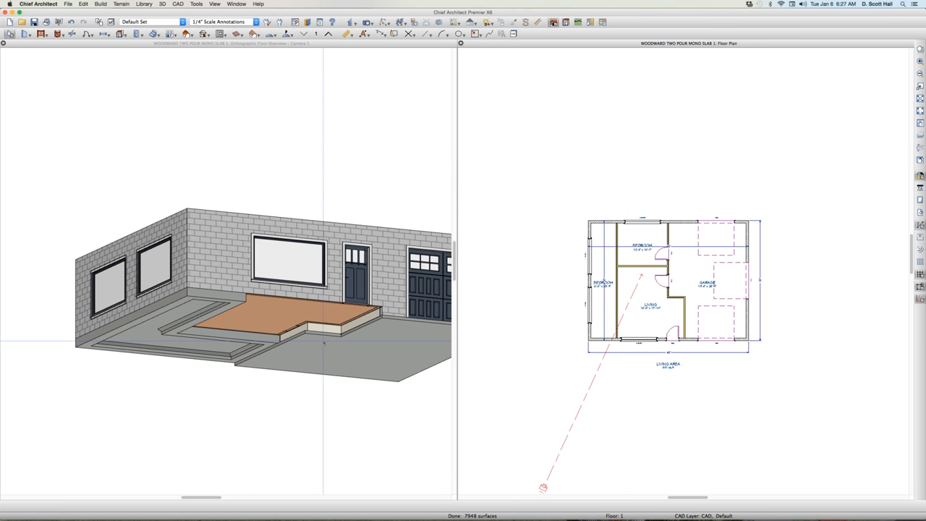
scroll(319, 344, up, 1)
click(108, 335)
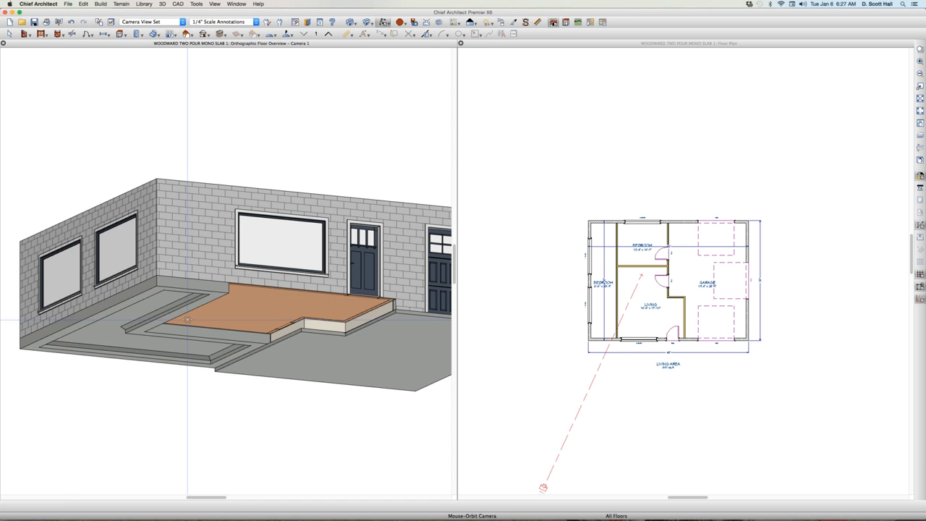
scroll(133, 306, down, 3)
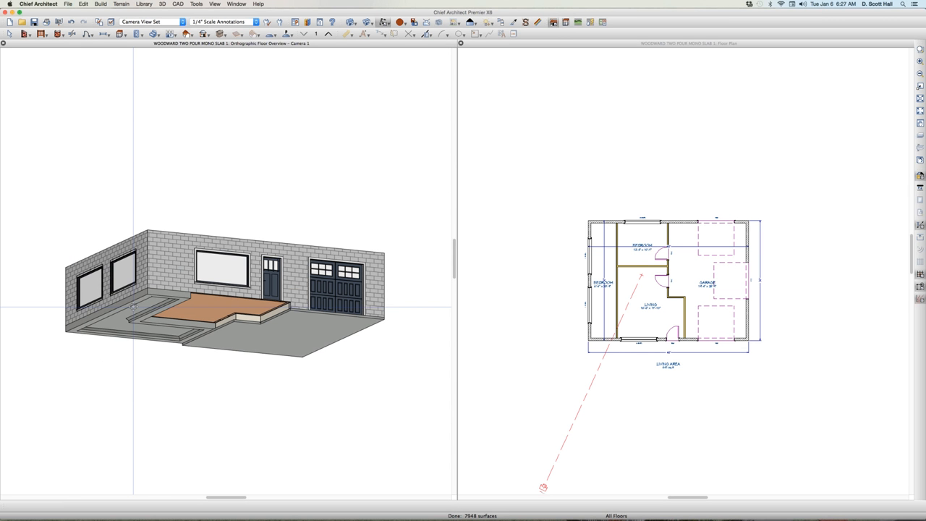
scroll(205, 320, up, 4)
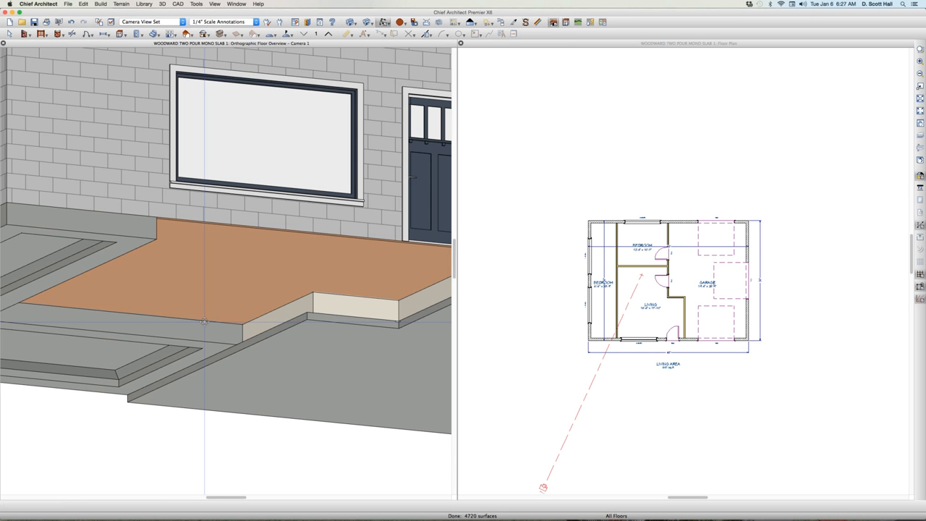
scroll(236, 261, down, 4)
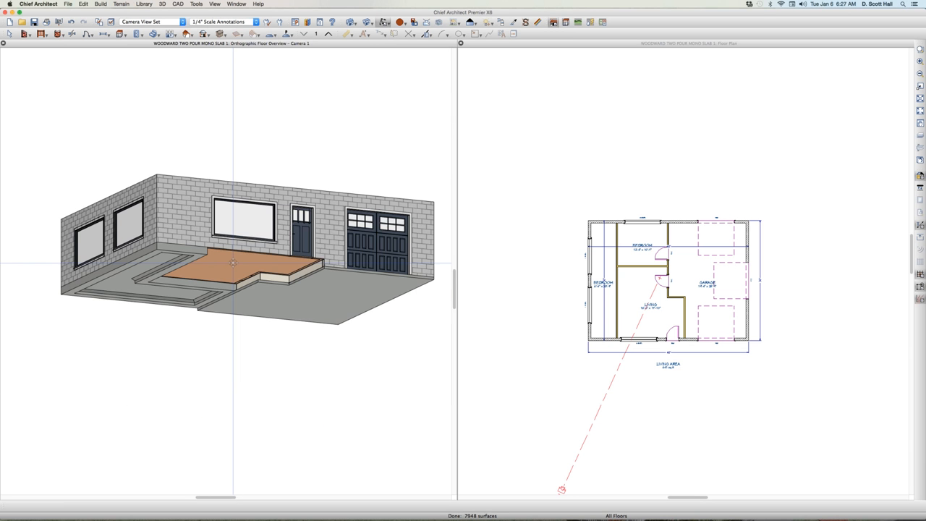
scroll(238, 259, up, 2)
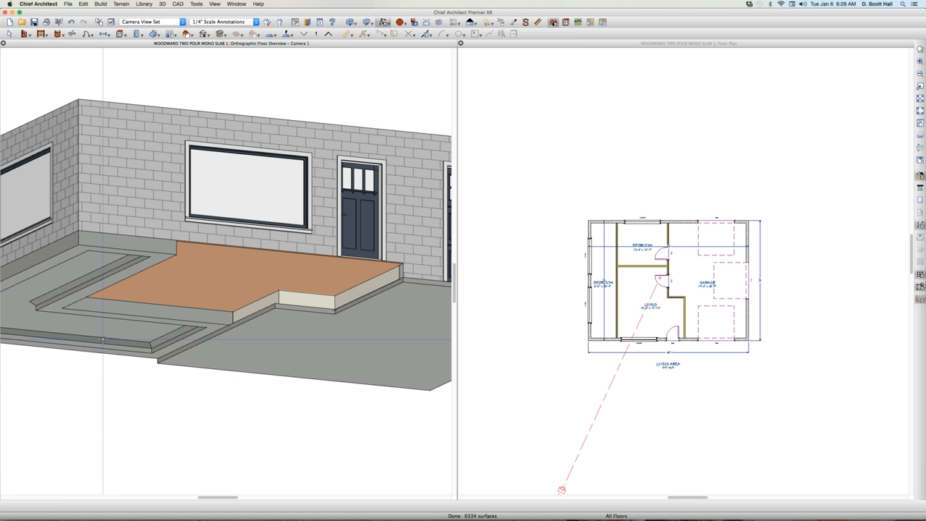
scroll(248, 306, down, 3)
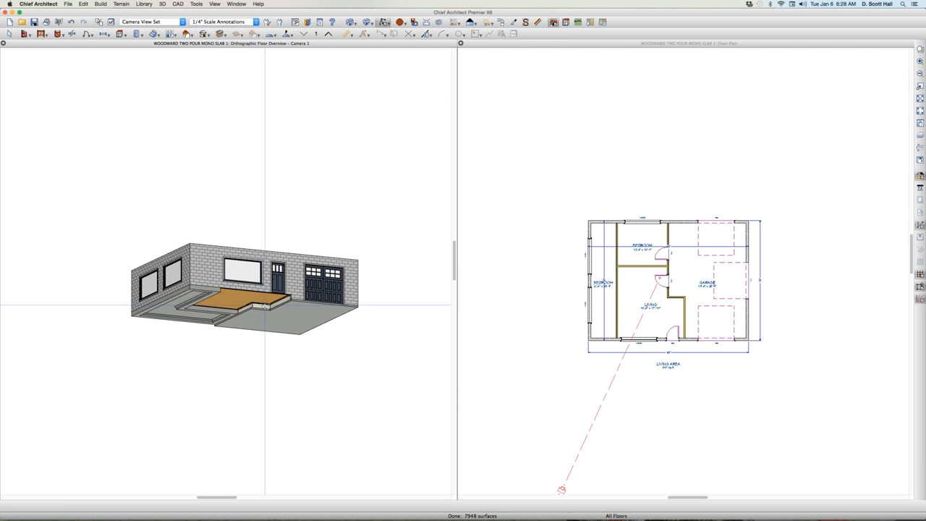
scroll(334, 306, up, 3)
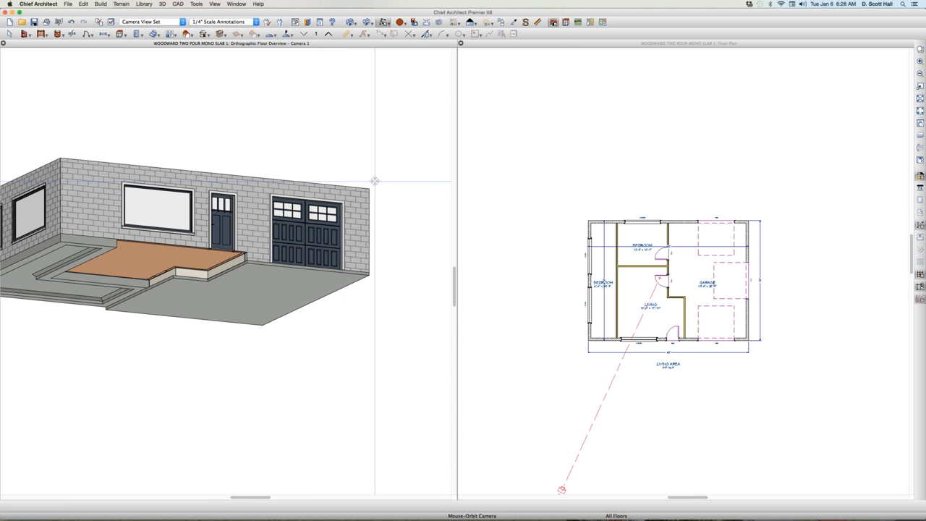
scroll(376, 182, down, 2)
scroll(226, 225, up, 2)
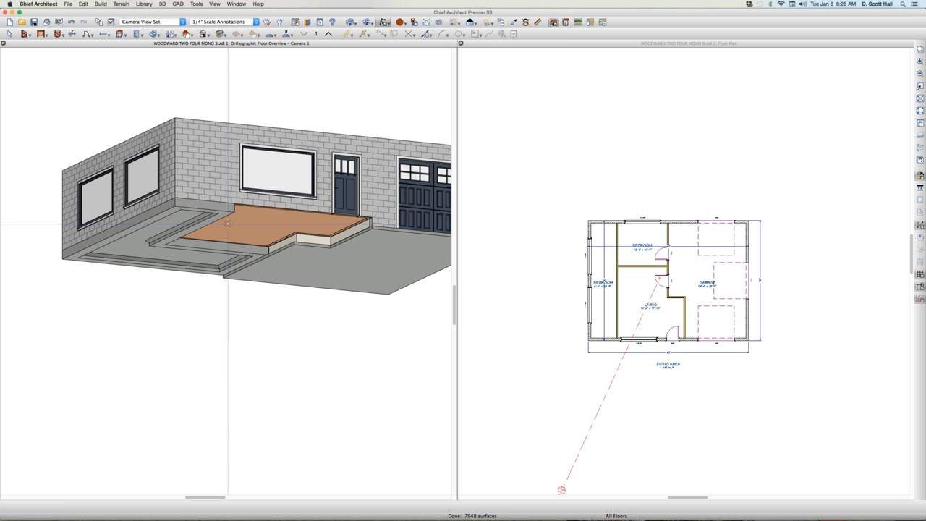
Create a backclipped cross section from the living room toward the rear wall, and tile the open views side by side.
click(635, 331)
scroll(637, 331, up, 3)
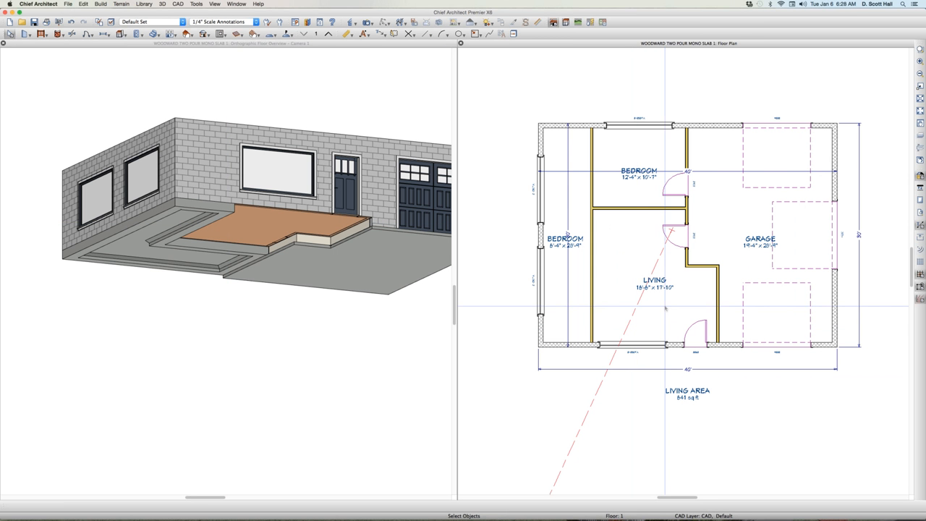
scroll(143, 260, up, 3)
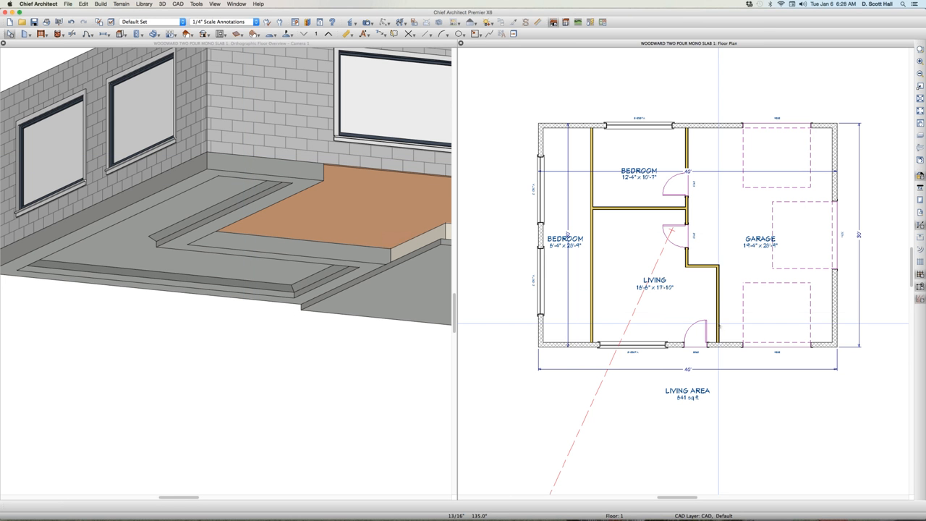
drag(680, 301, 687, 71)
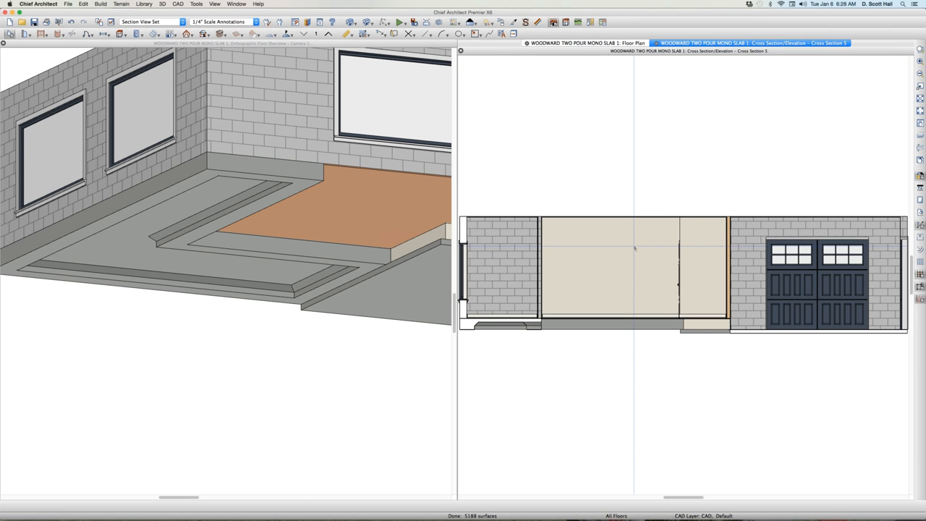
key(v)
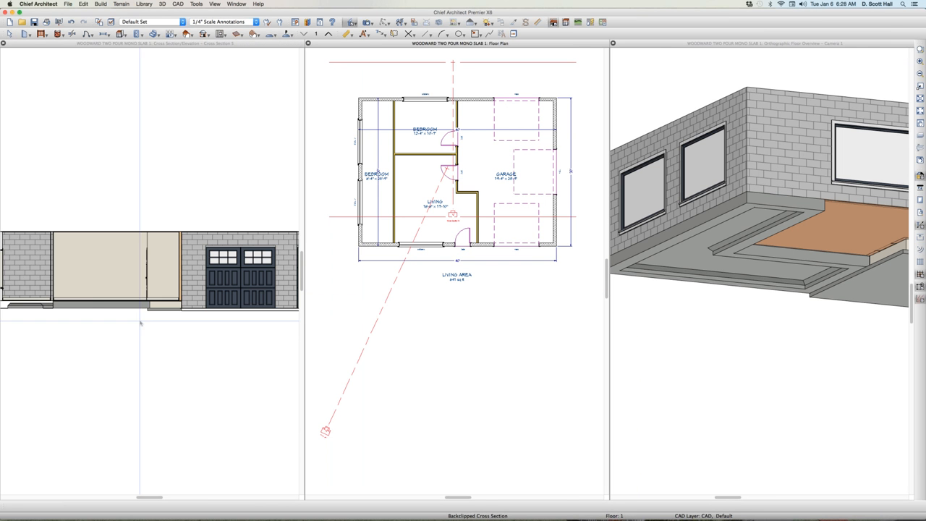
click(332, 322)
scroll(138, 320, down, 5)
scroll(16, 311, up, 2)
scroll(64, 314, up, 1)
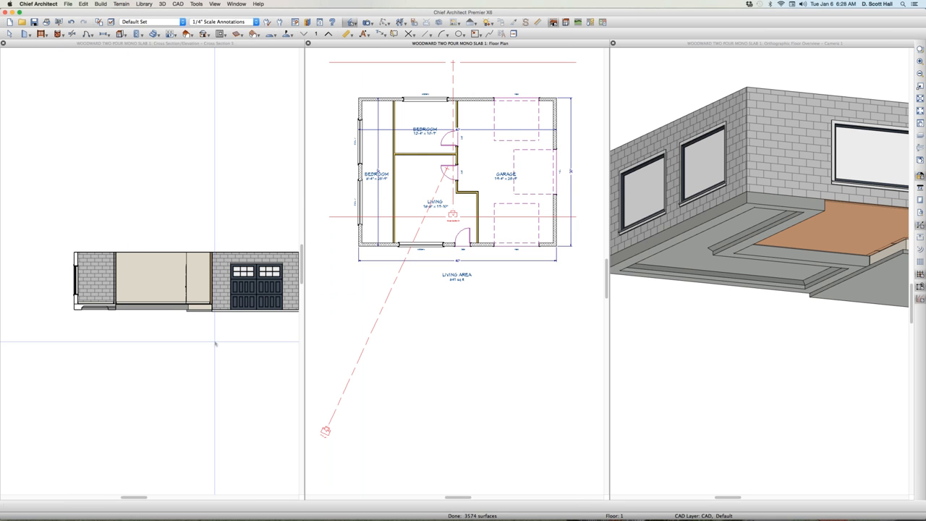
scroll(215, 344, up, 1)
Create a second backclipped cross section from the 12'-4" x 10'-7" bedroom toward the rear wall, and tile all four views.
click(375, 195)
key(Escape)
drag(435, 113, 435, 53)
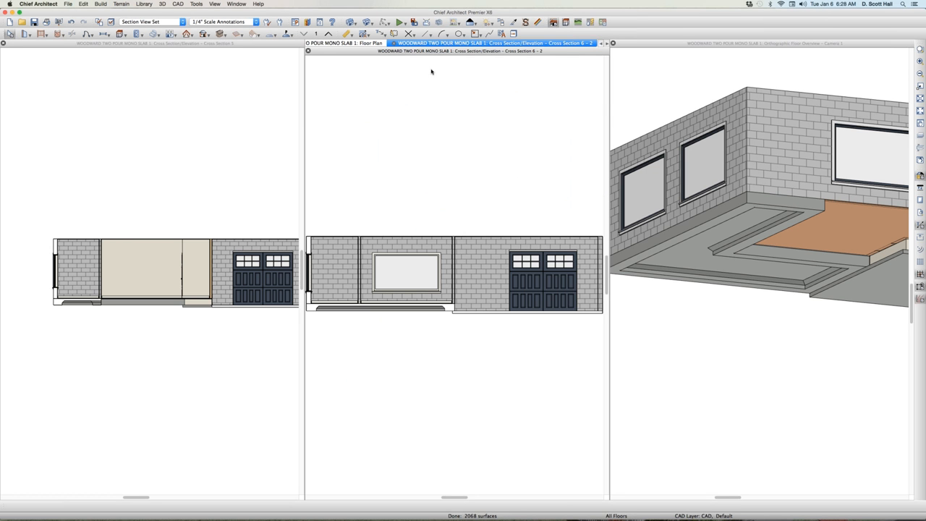
key(shift+F4)
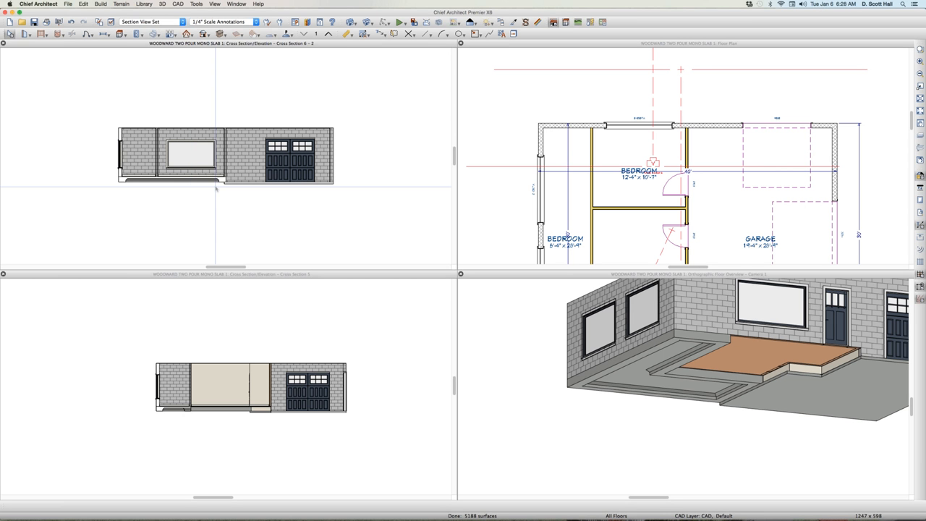
key(Escape)
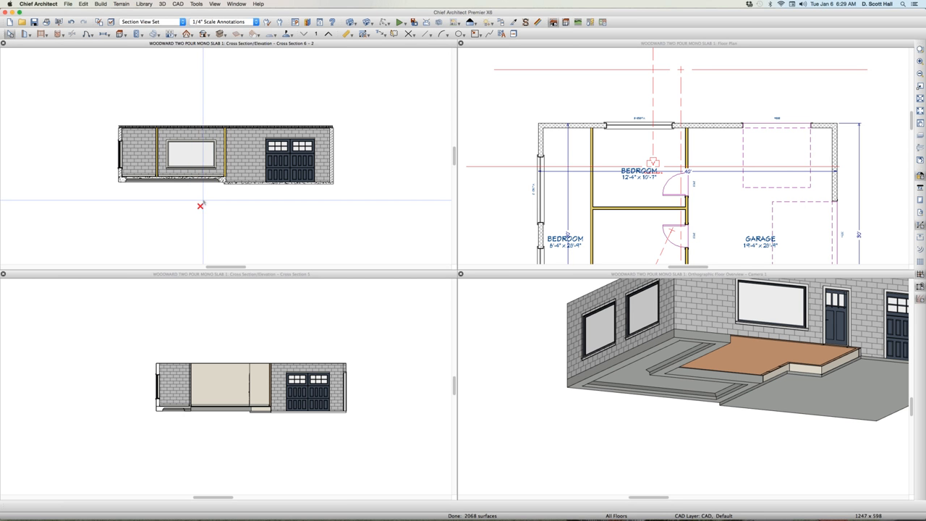
Examine the bedroom slab's thickened edges and the garage slab in the cross section through the 12'-4" x 10'-7" bedroom.
scroll(201, 202, up, 3)
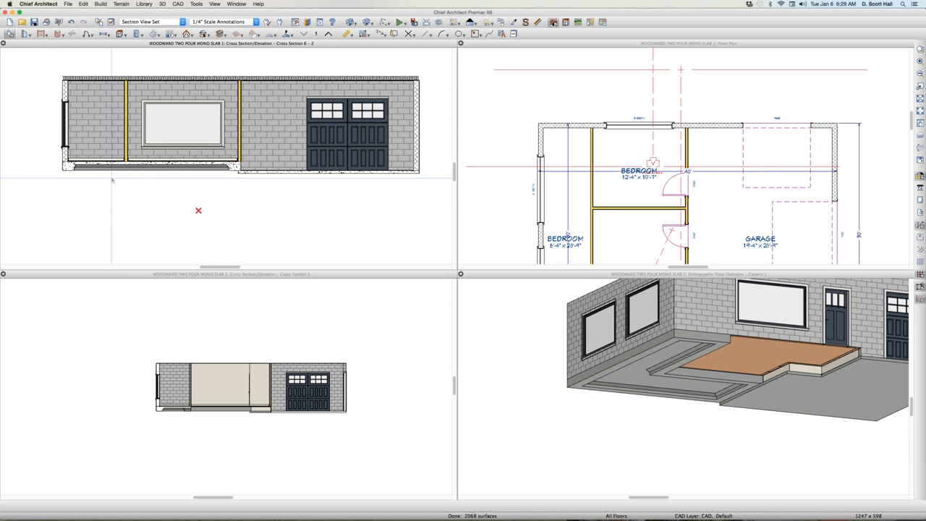
scroll(70, 167, up, 2)
click(69, 167)
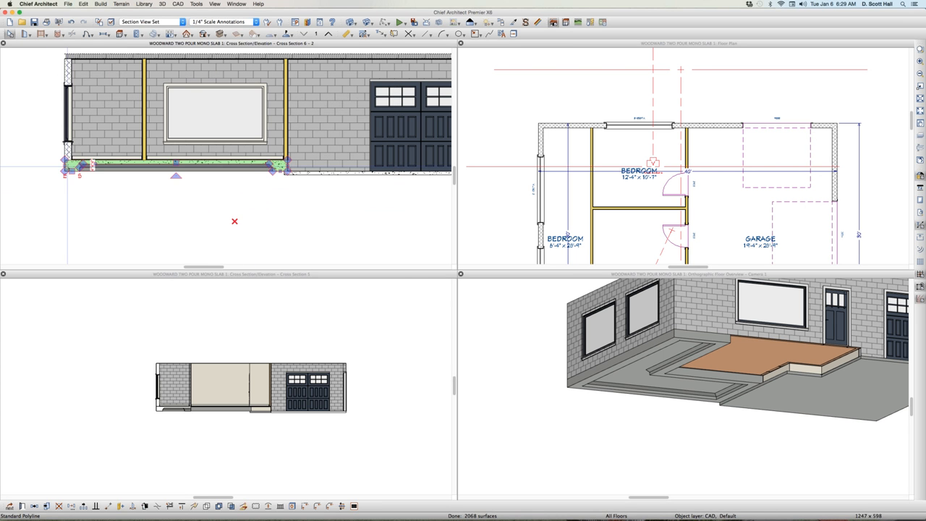
click(71, 183)
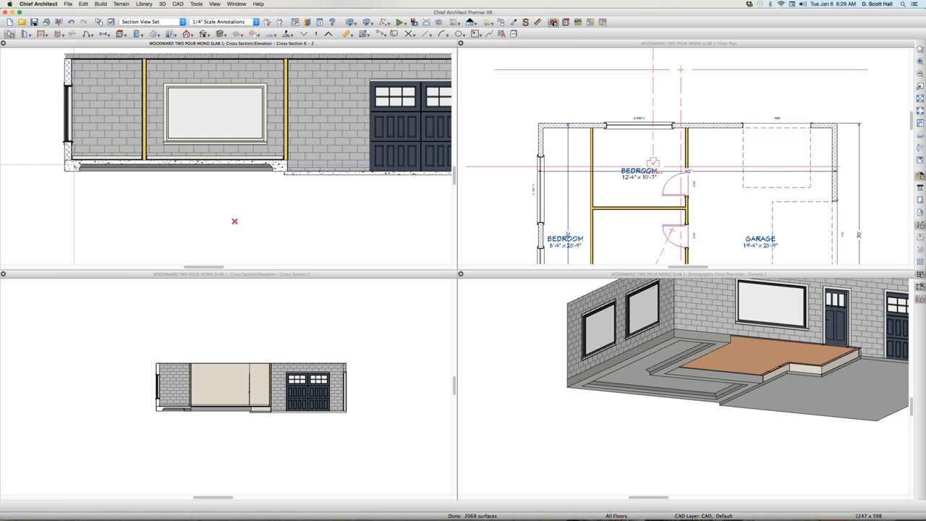
click(74, 165)
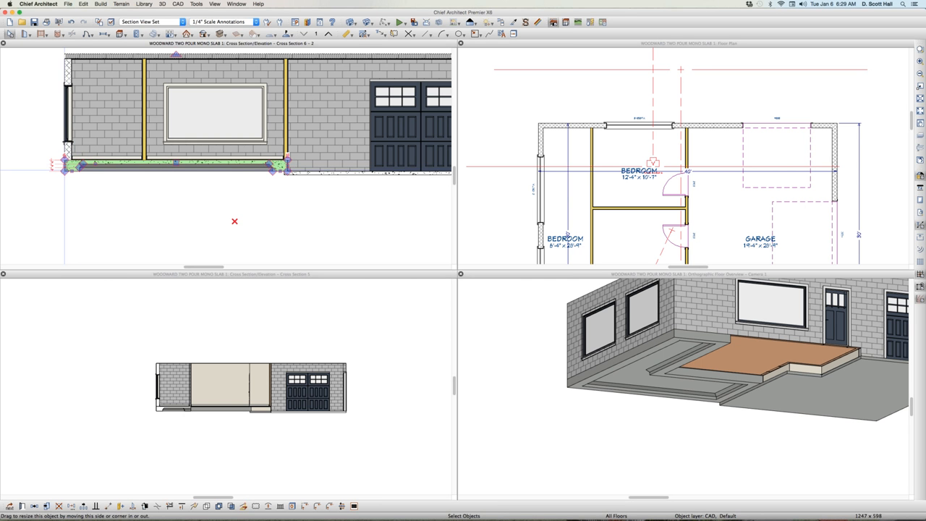
click(195, 190)
scroll(196, 190, down, 5)
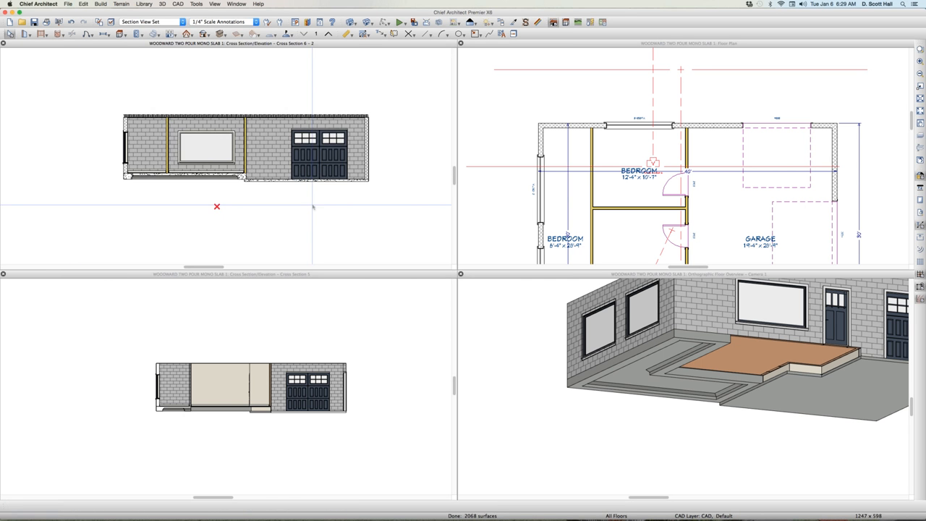
scroll(311, 205, up, 2)
click(312, 174)
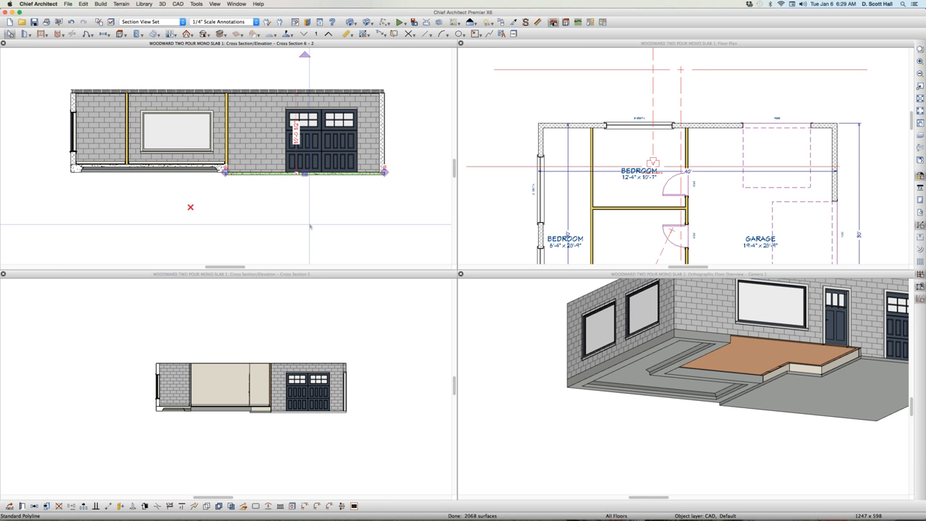
Review the narrow bedroom's structure settings, and enable Monolithic Slab Foundation for the garage.
click(555, 193)
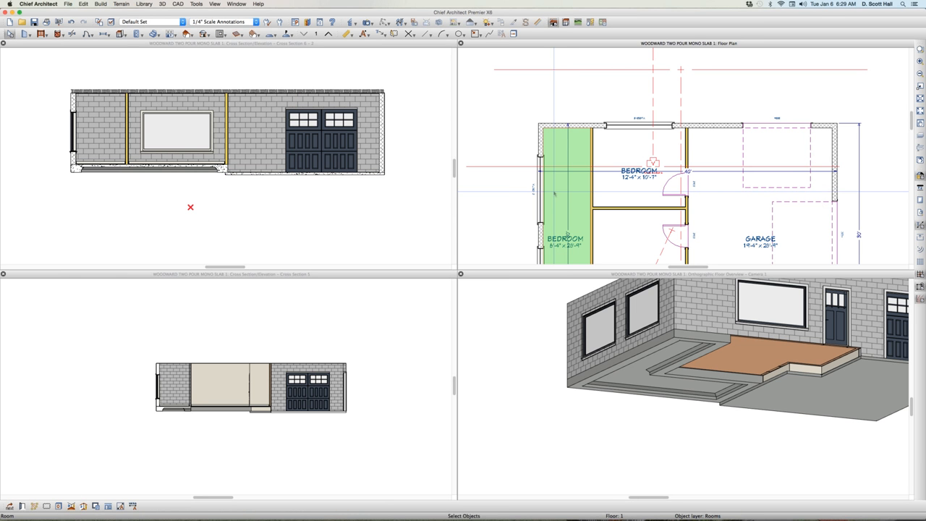
double_click(543, 176)
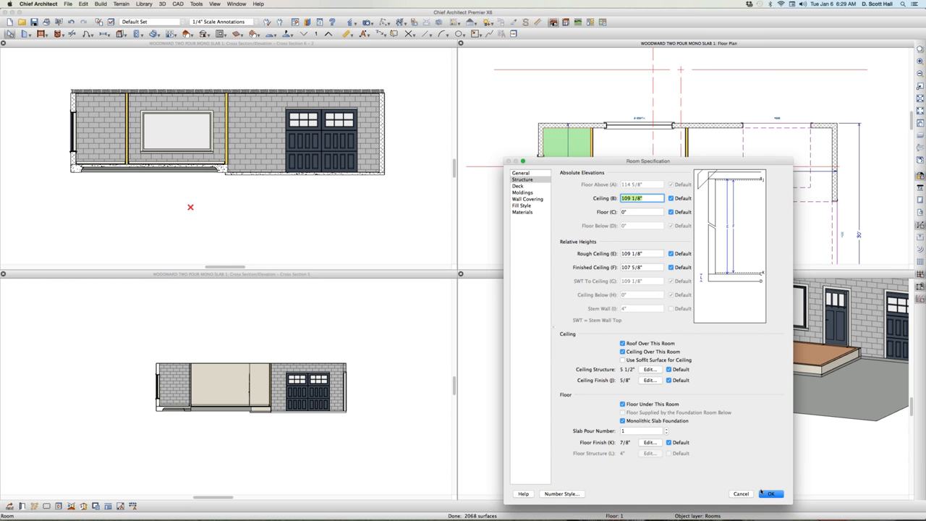
double_click(747, 217)
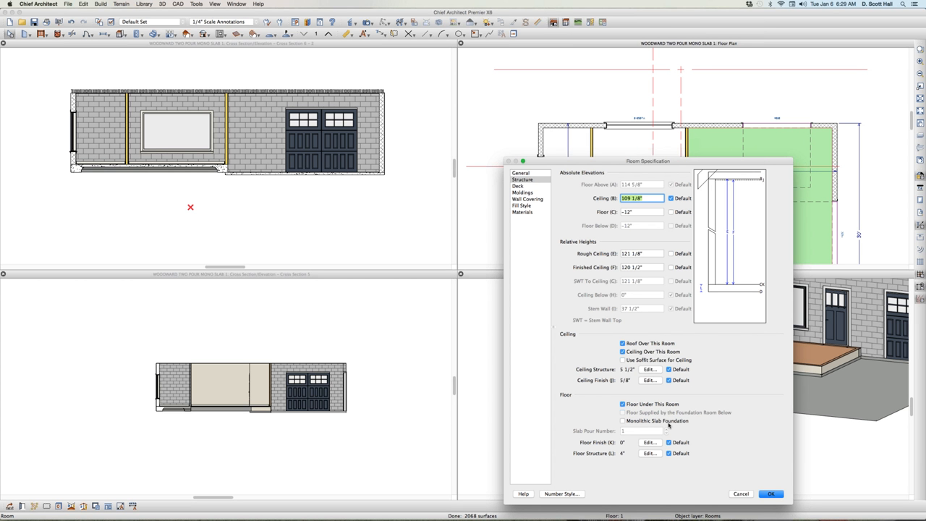
click(669, 423)
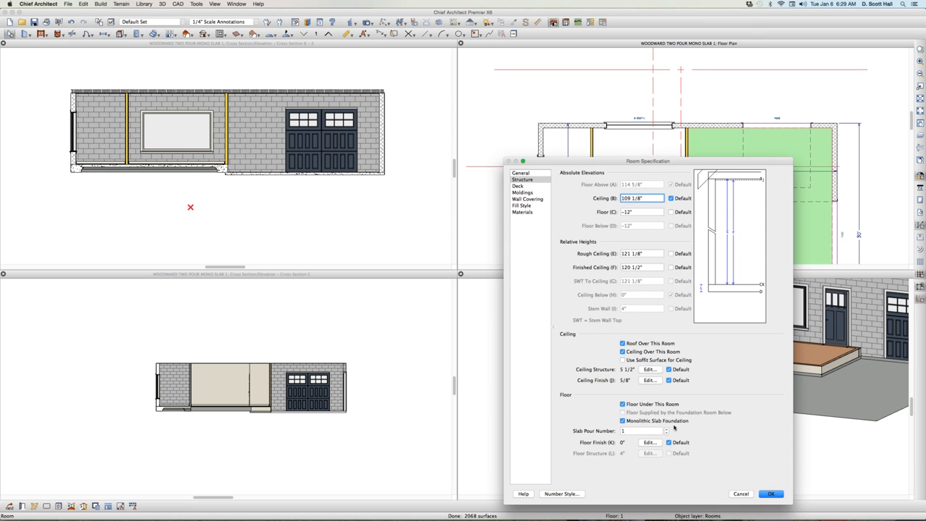
key(Return)
Inspect the garage's monolithic slab and its step at the bedroom wall in the cross section through the 12'-4" x 10'-7" bedroom.
click(392, 216)
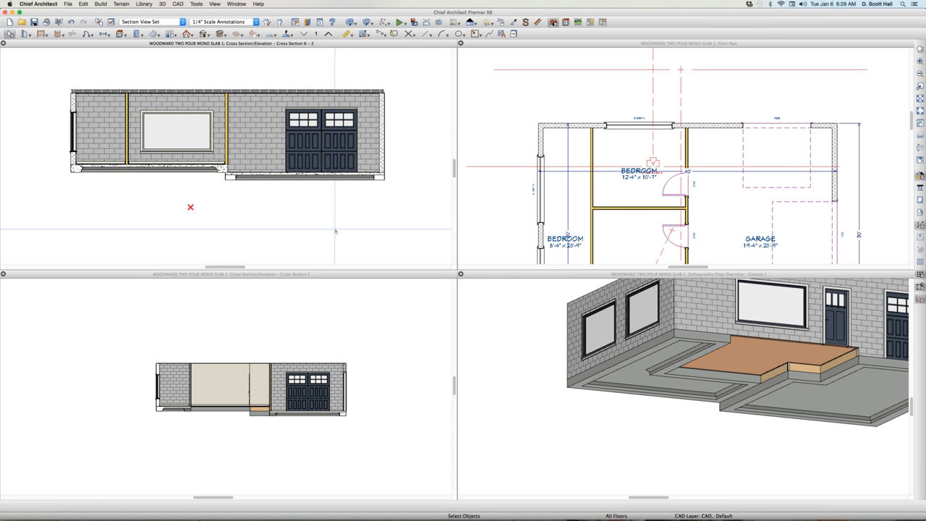
scroll(293, 193, down, 1)
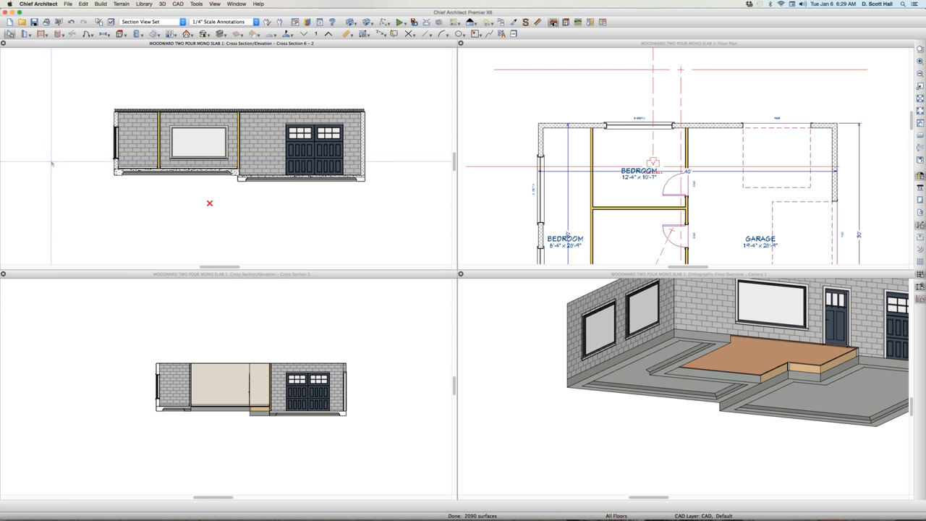
mouse_move(55, 58)
mouse_down()
mouse_move(217, 118)
mouse_move(448, 259)
mouse_move(346, 254)
mouse_up()
click(341, 252)
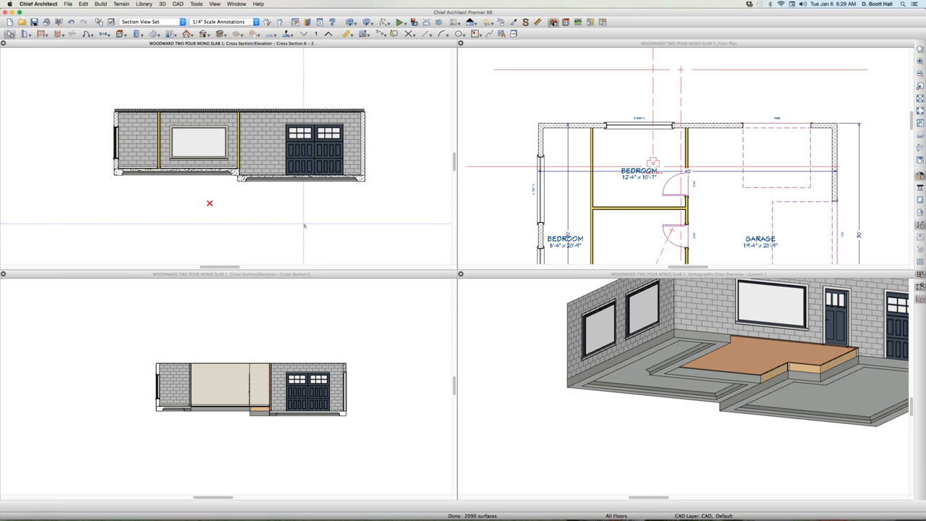
scroll(253, 190, up, 3)
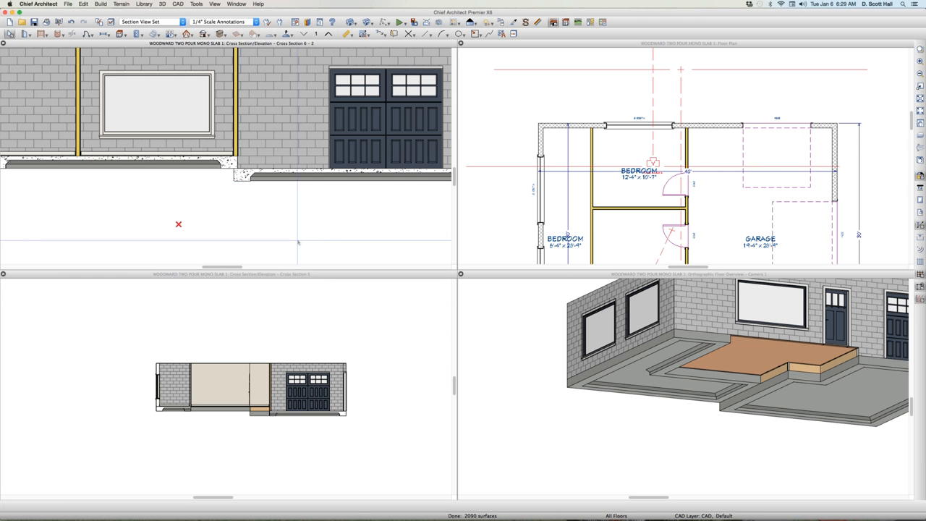
scroll(276, 224, down, 1)
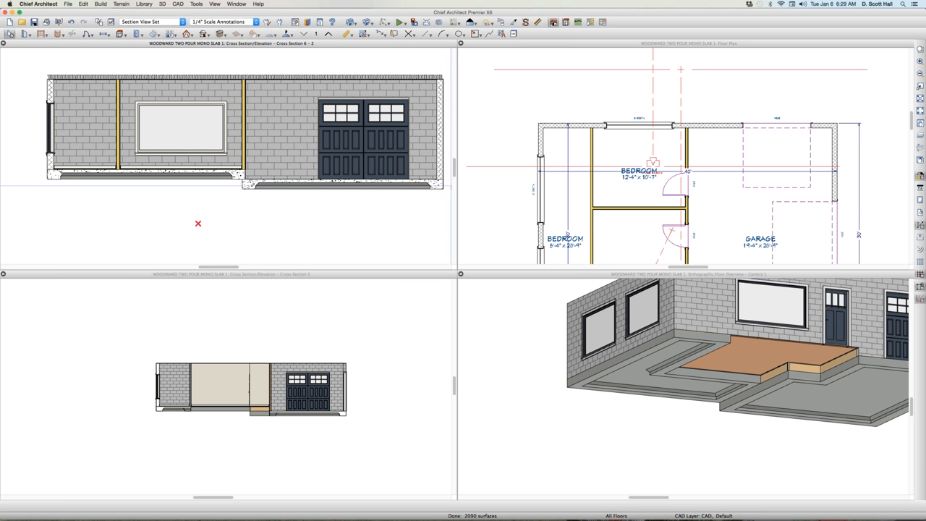
scroll(438, 195, up, 1)
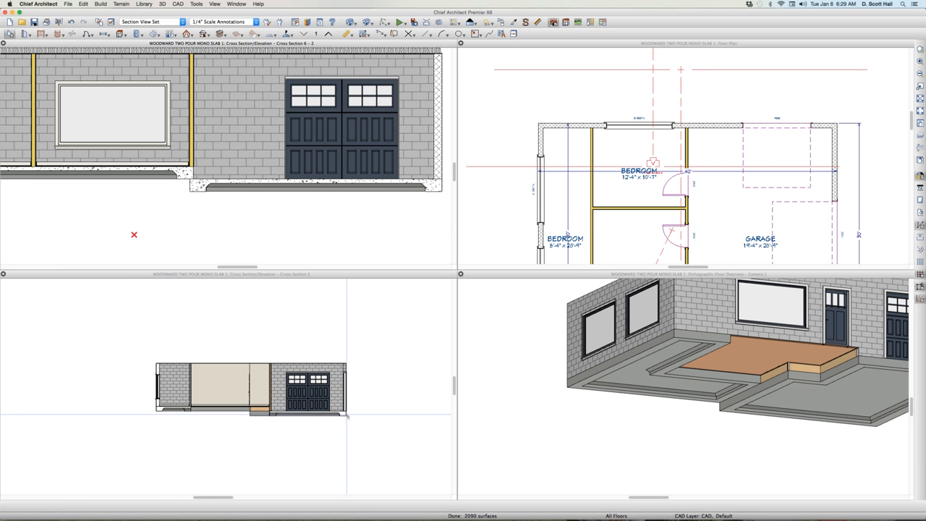
Examine the slab footings under the narrow bedroom and garage in the living room cross section, and compare them with the 3D overview.
click(268, 430)
scroll(268, 438, up, 3)
scroll(291, 416, down, 1)
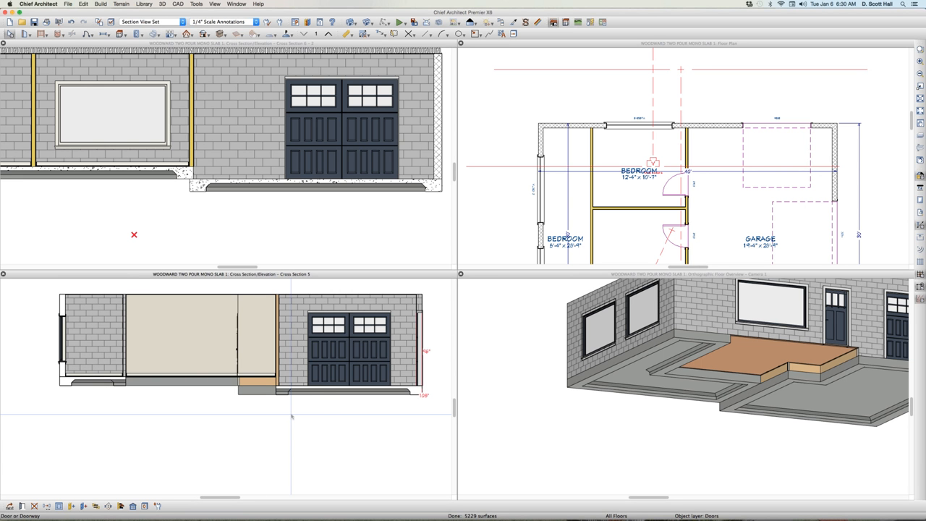
scroll(67, 396, up, 1)
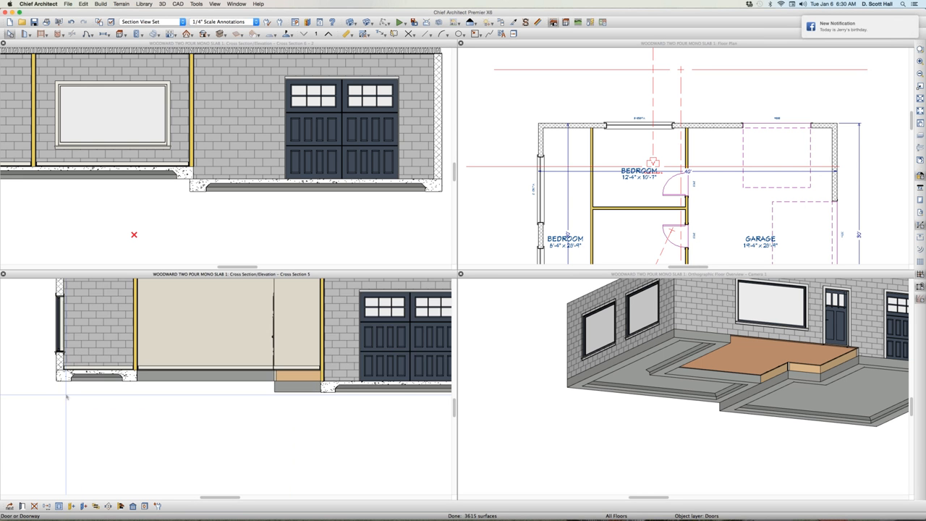
scroll(67, 396, up, 3)
click(63, 391)
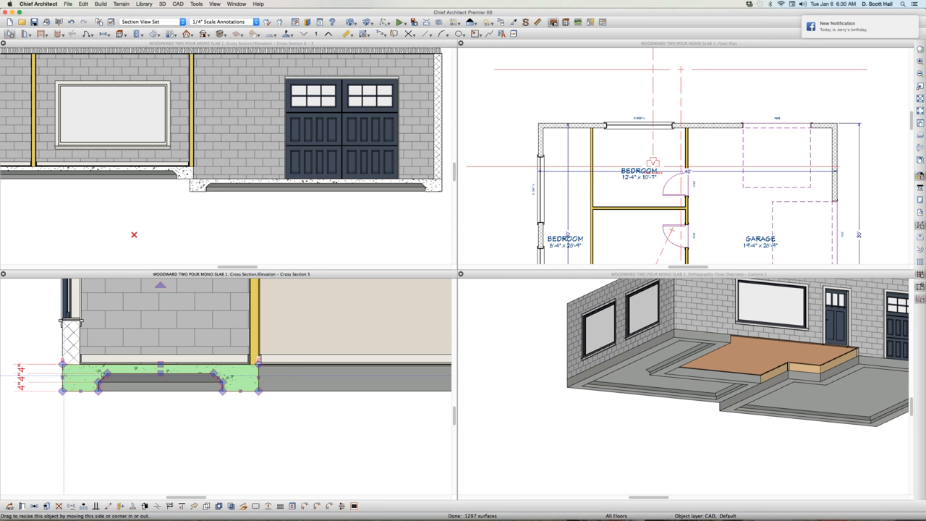
scroll(63, 380, down, 4)
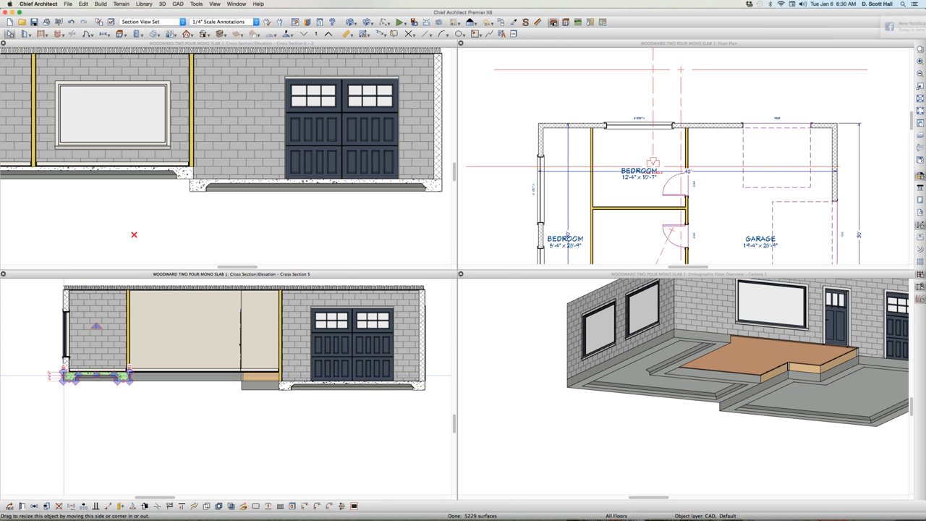
scroll(285, 416, up, 1)
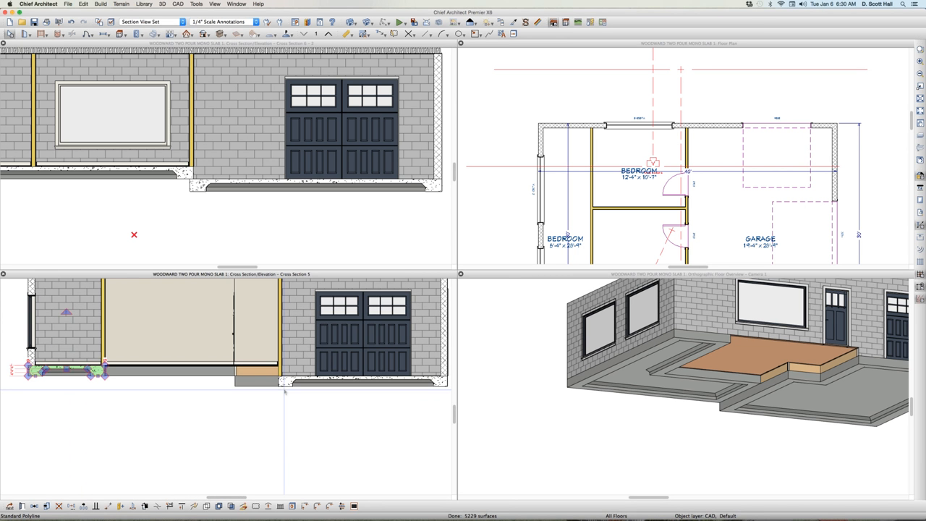
scroll(282, 413, down, 1)
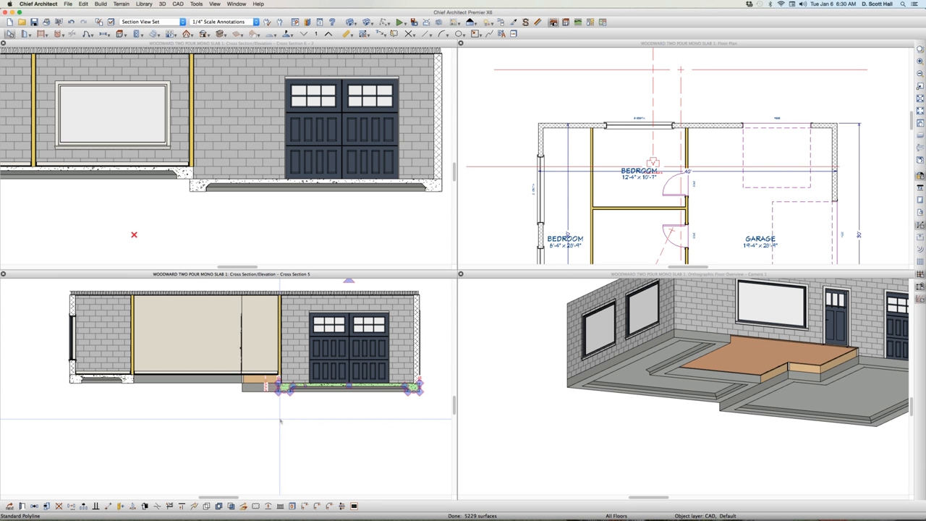
scroll(465, 406, up, 1)
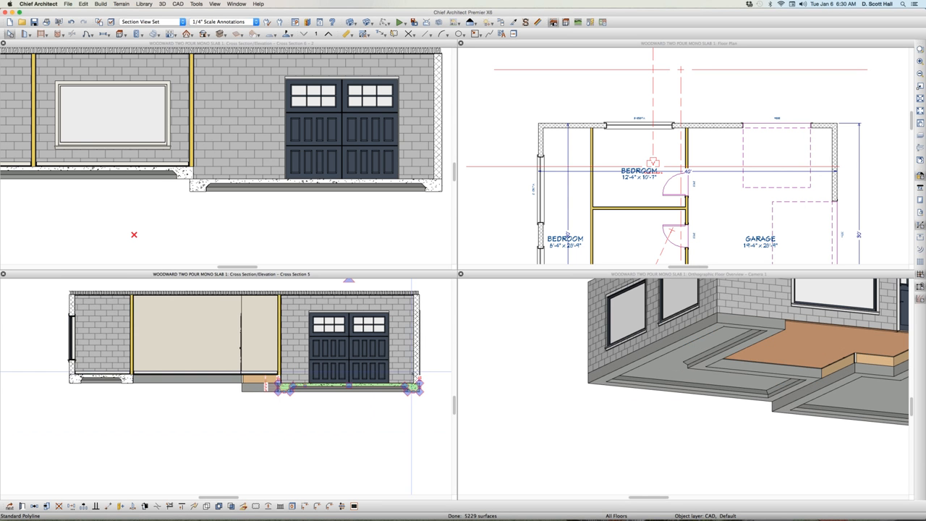
Extend the garage's exterior block wall downward past the underside of the slab in the living room cross section.
scroll(410, 376, up, 3)
scroll(402, 297, down, 5)
scroll(402, 296, up, 3)
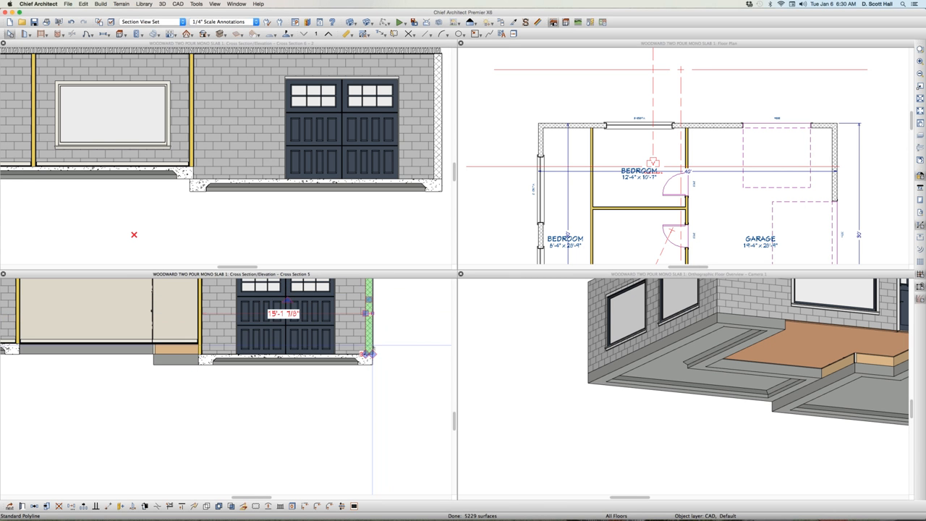
scroll(368, 343, up, 2)
drag(367, 361, 368, 405)
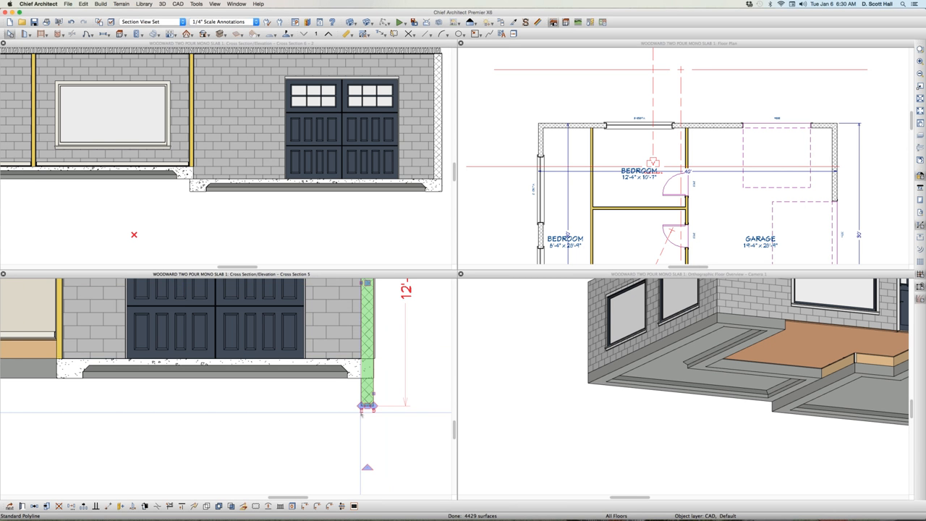
Pull the garage slab's outer edge back to the block wall's inner face, and draw a rectangular footing about 2'-4" corner to corner below the wall.
click(353, 367)
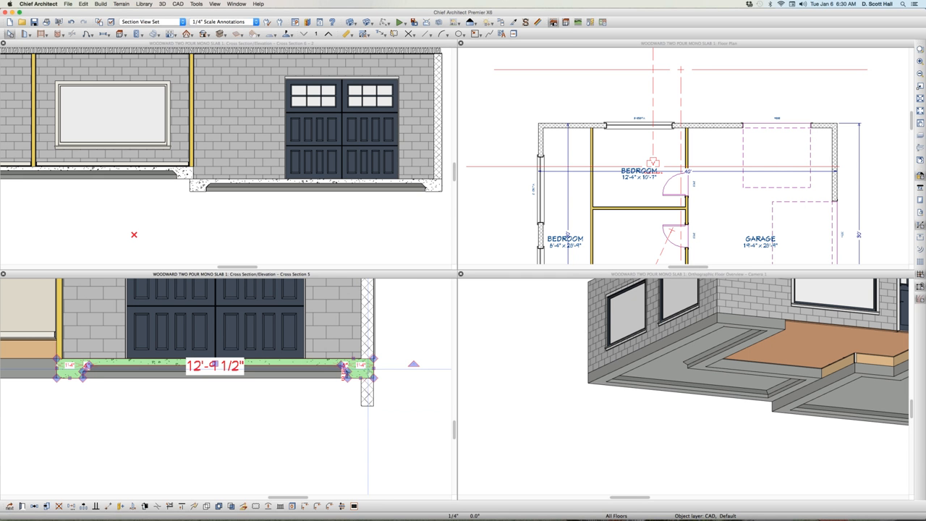
drag(344, 369, 360, 357)
click(275, 416)
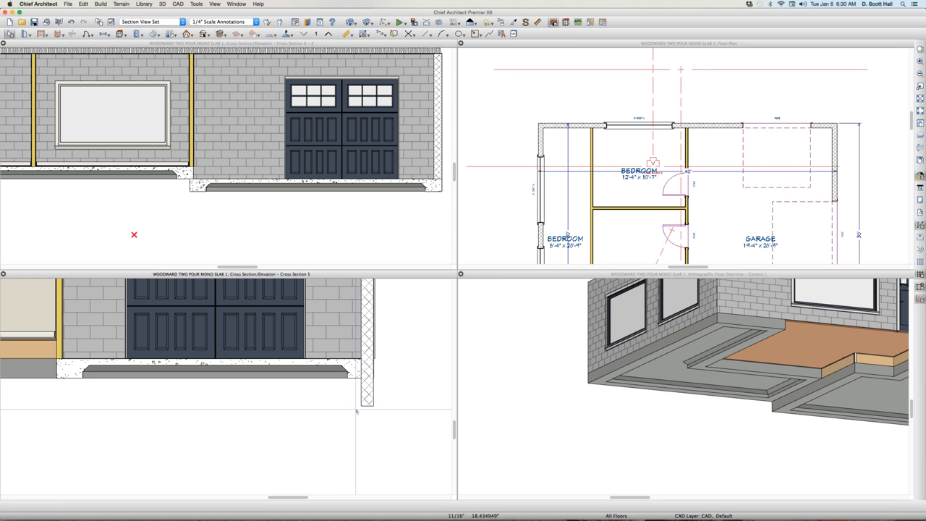
drag(351, 408, 392, 429)
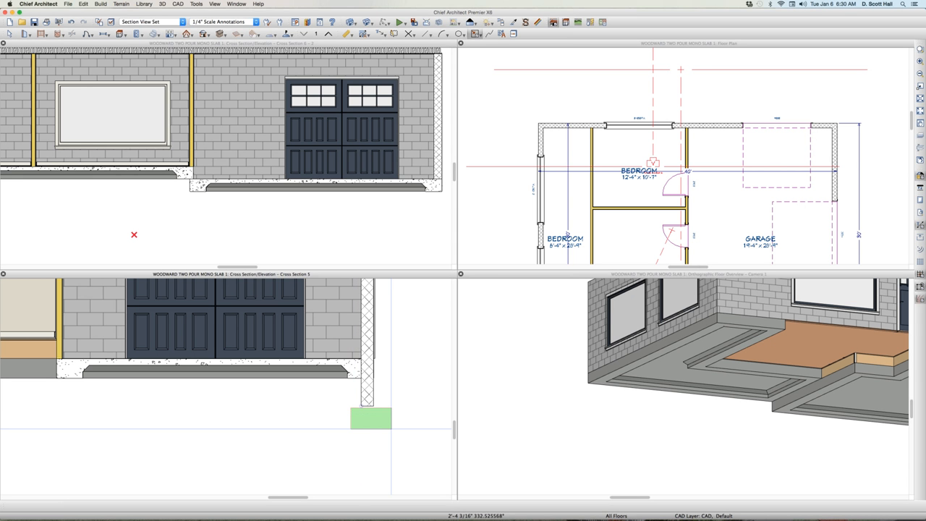
click(372, 416)
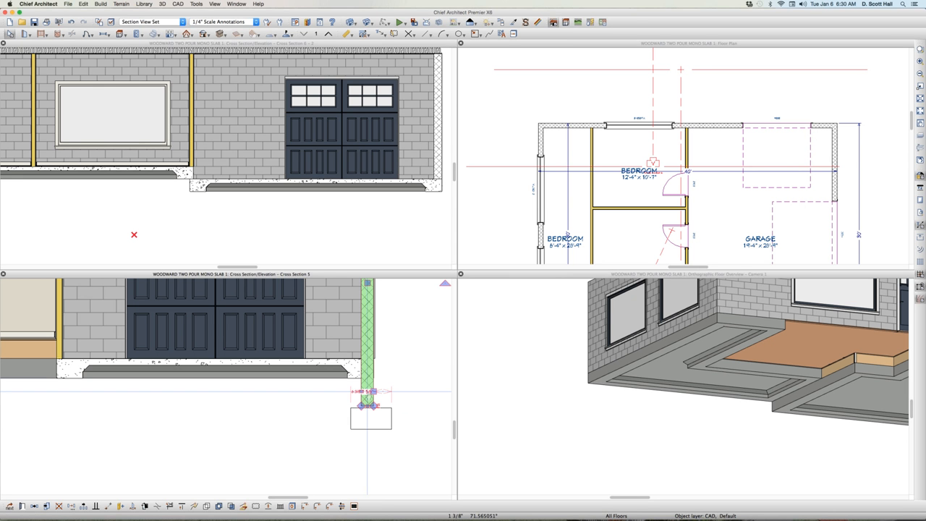
Try extending the garage slab's outer edge about halfway into the block wall, and restore it to the wall's inner face.
click(347, 369)
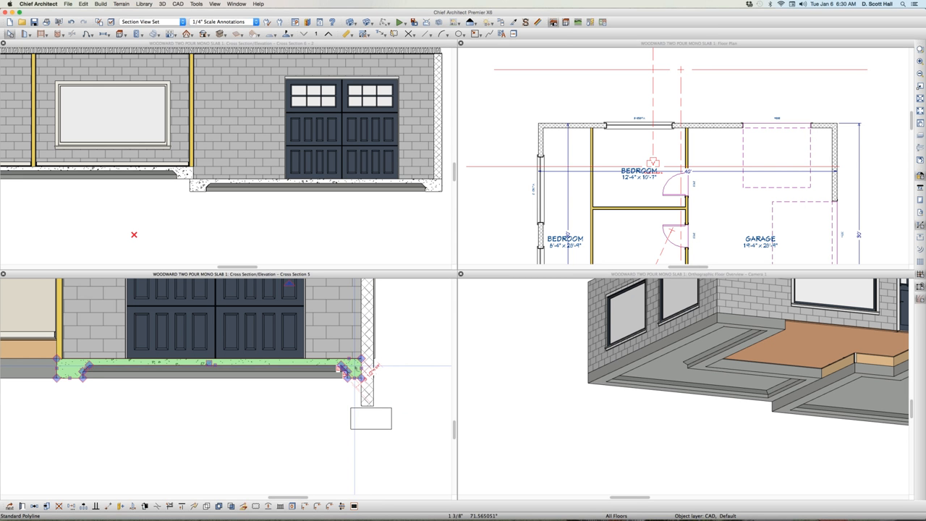
scroll(345, 369, up, 2)
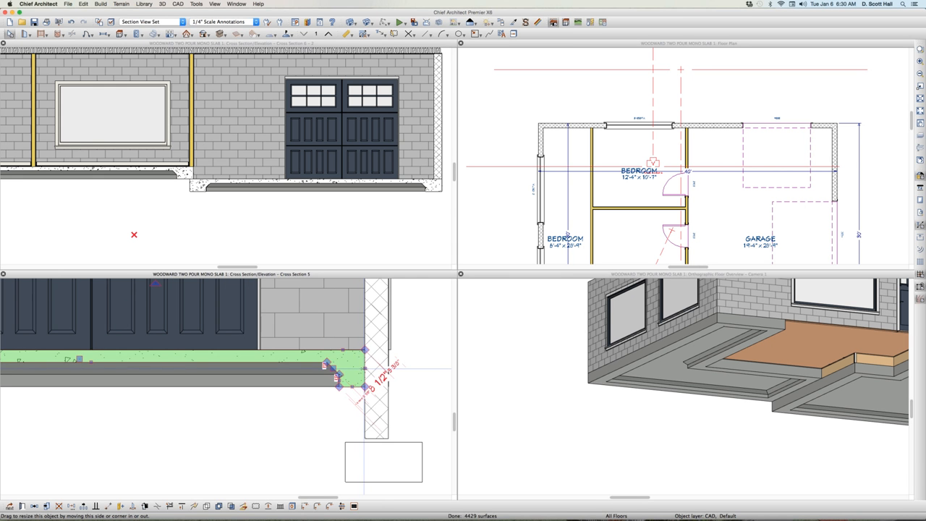
drag(363, 369, 376, 370)
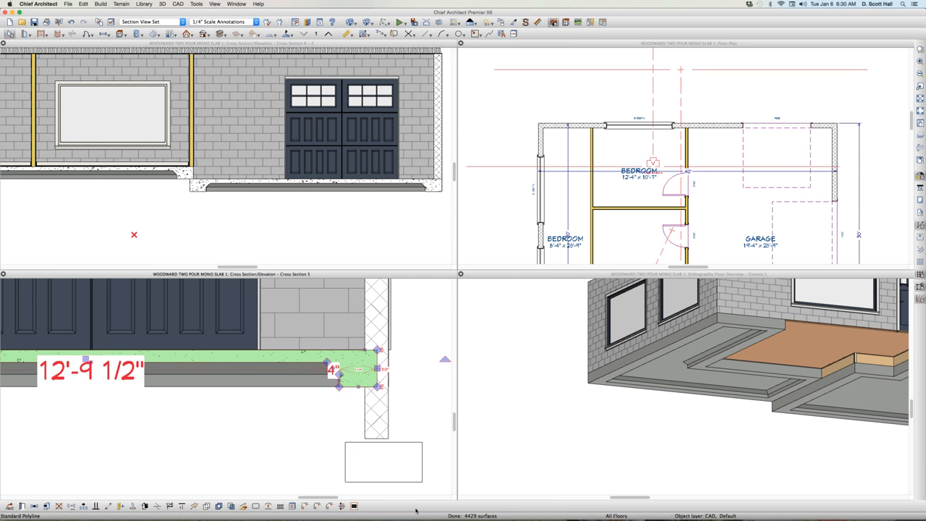
click(444, 360)
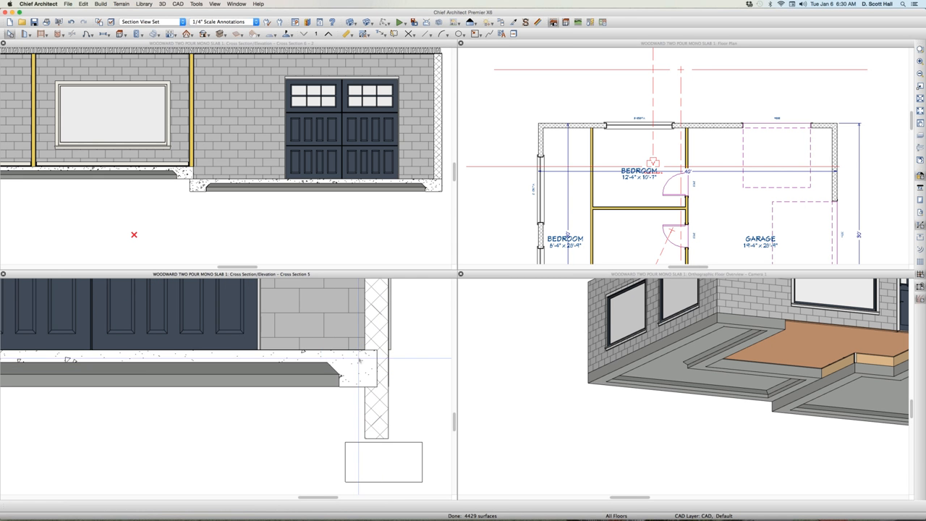
click(347, 373)
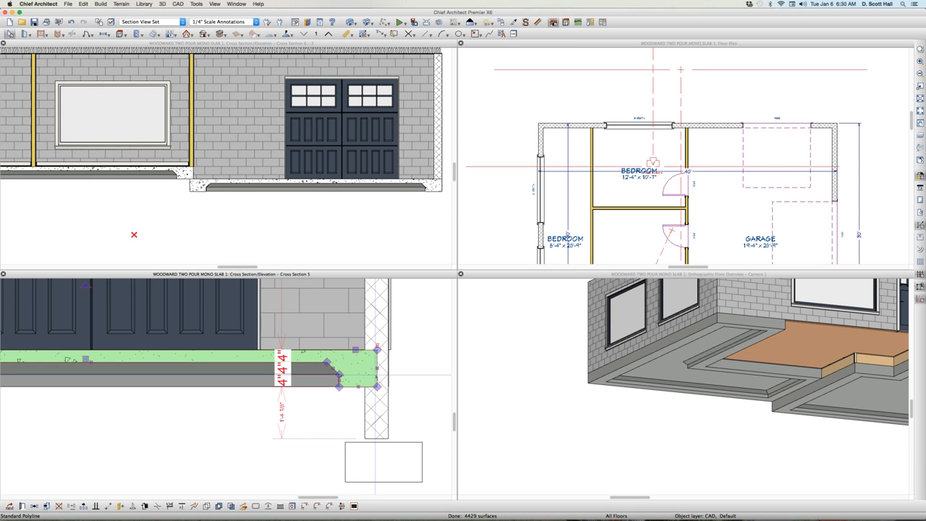
drag(377, 368, 364, 356)
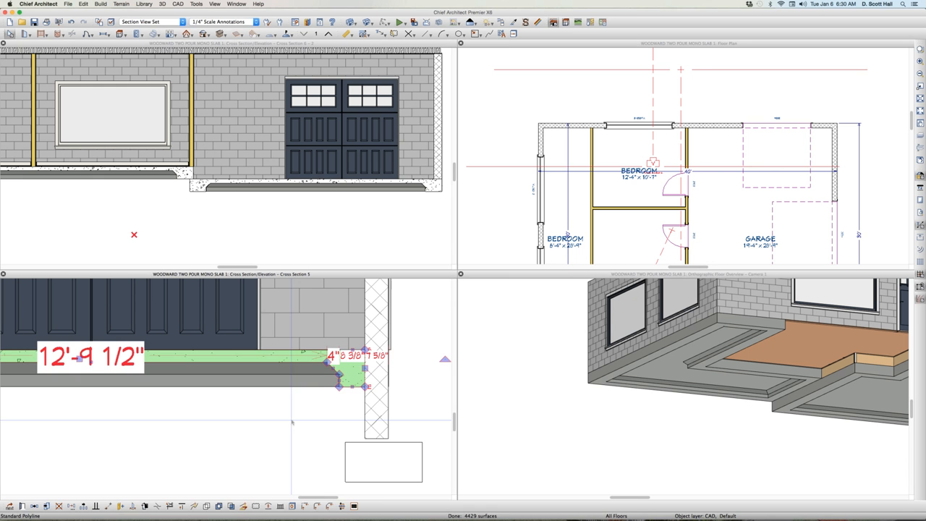
Lower the garage's block wall onto the rectangular footing, and pull the garage slab's thickened outer edge back toward its chamfer.
click(378, 434)
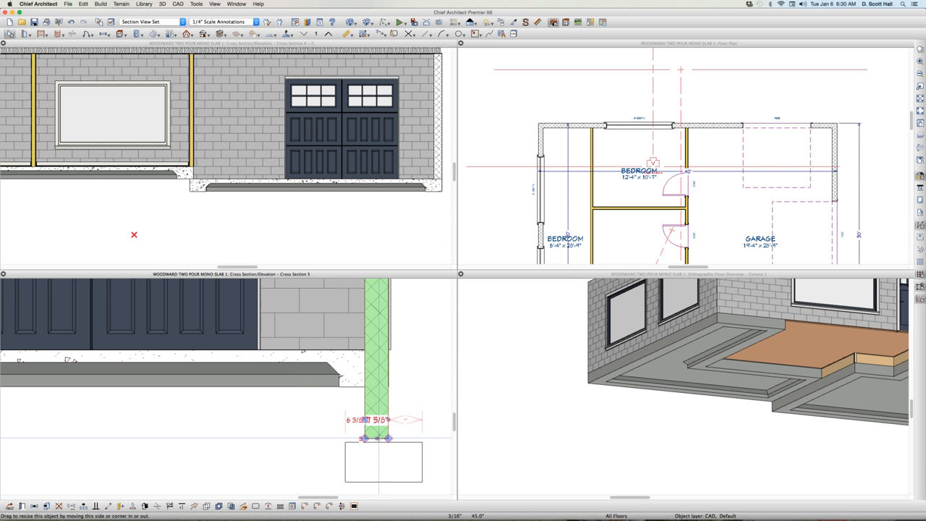
drag(377, 438, 377, 443)
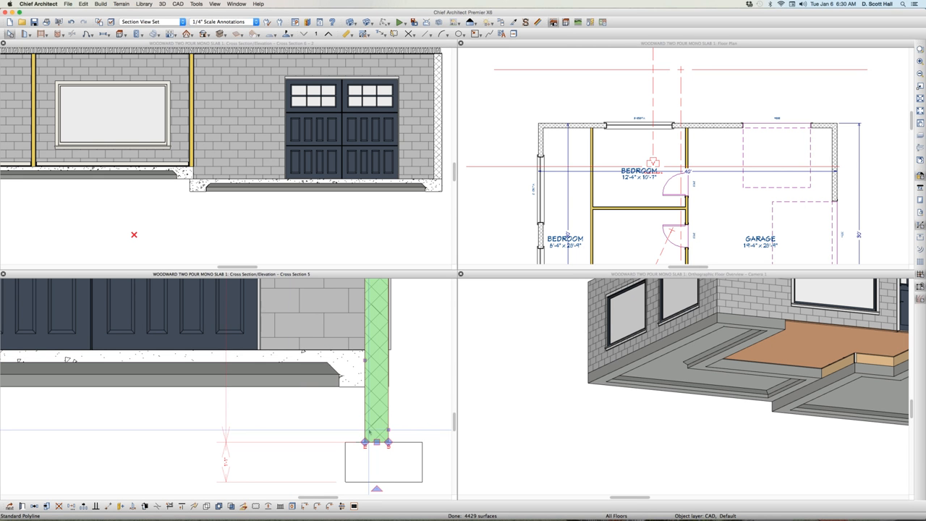
click(362, 352)
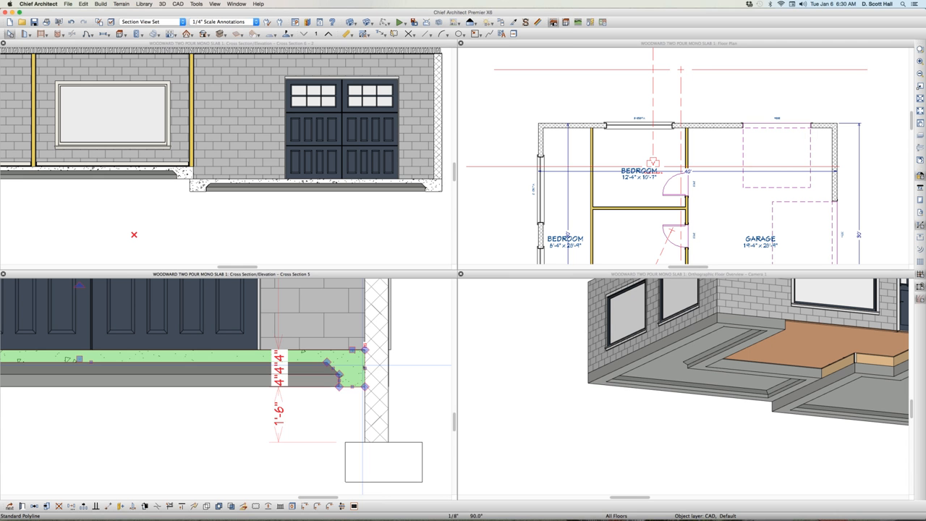
drag(365, 368, 335, 376)
scroll(361, 405, down, 10)
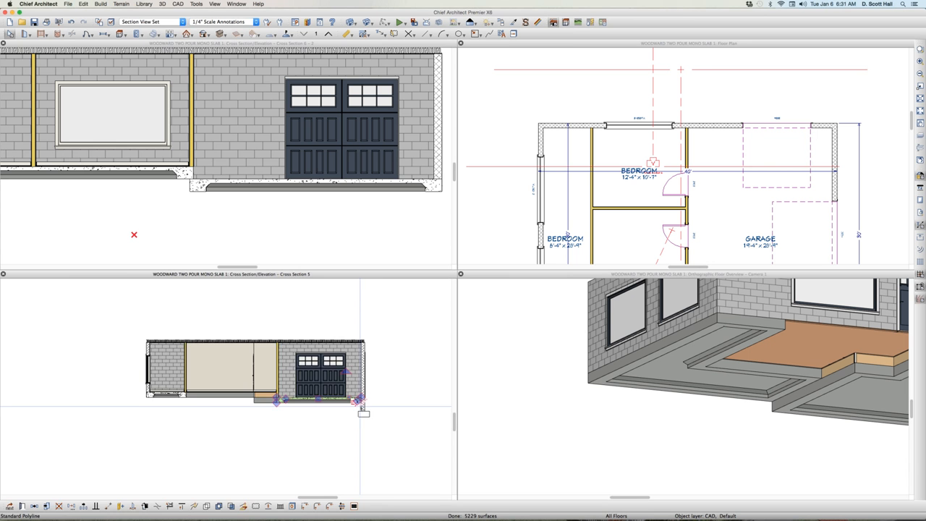
Delete all the CAD detailing from the bedroom-and-garage cross section.
click(323, 411)
scroll(372, 418, up, 2)
scroll(372, 417, up, 1)
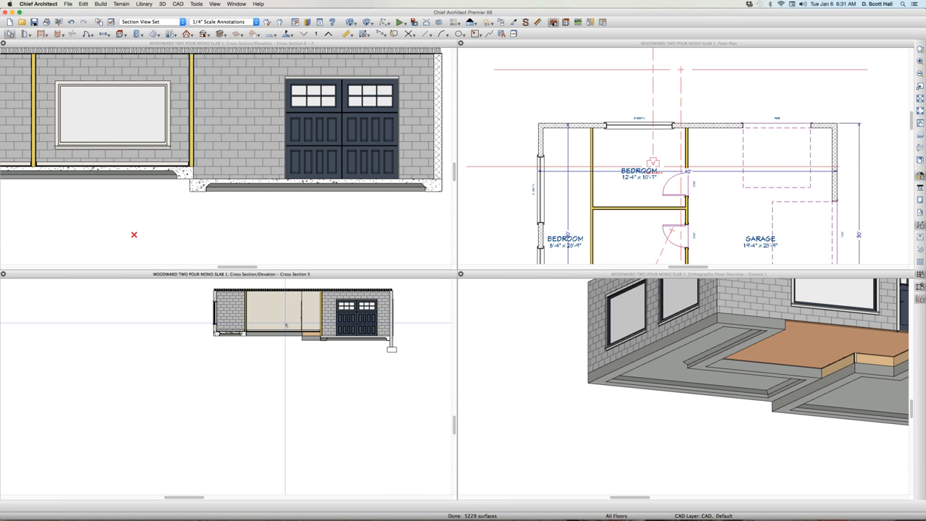
scroll(295, 250, down, 3)
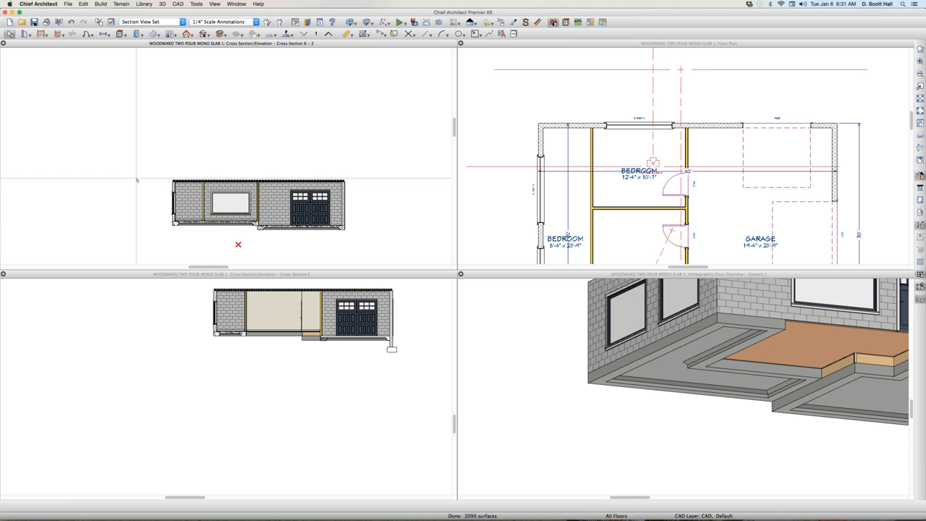
drag(123, 159, 405, 255)
key(Delete)
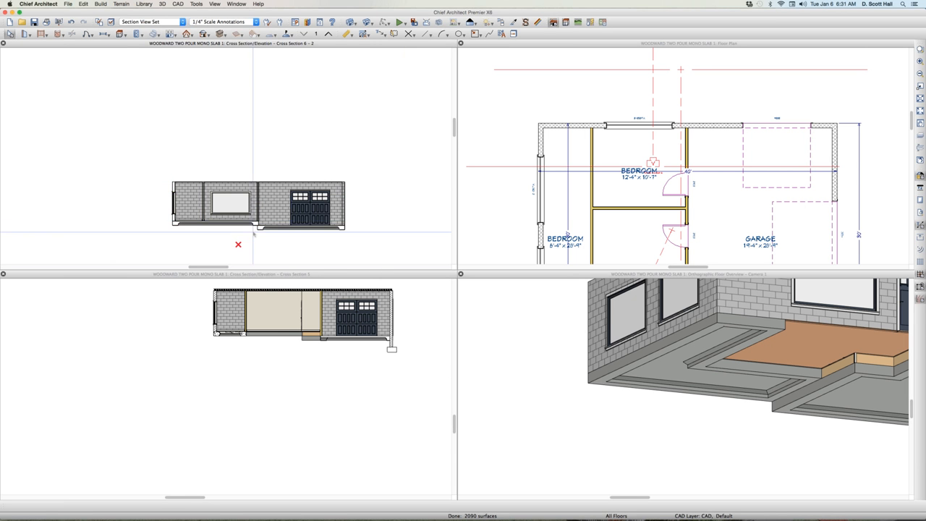
scroll(246, 235, up, 4)
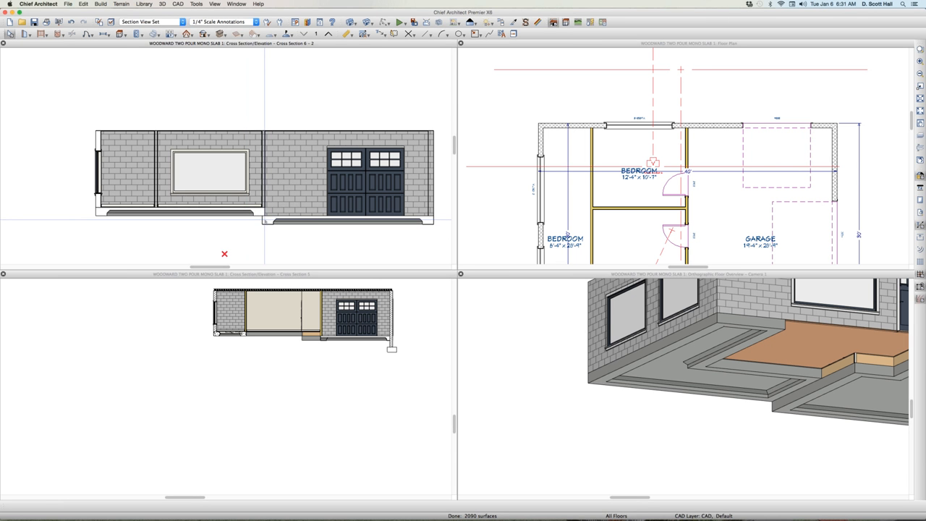
click(241, 206)
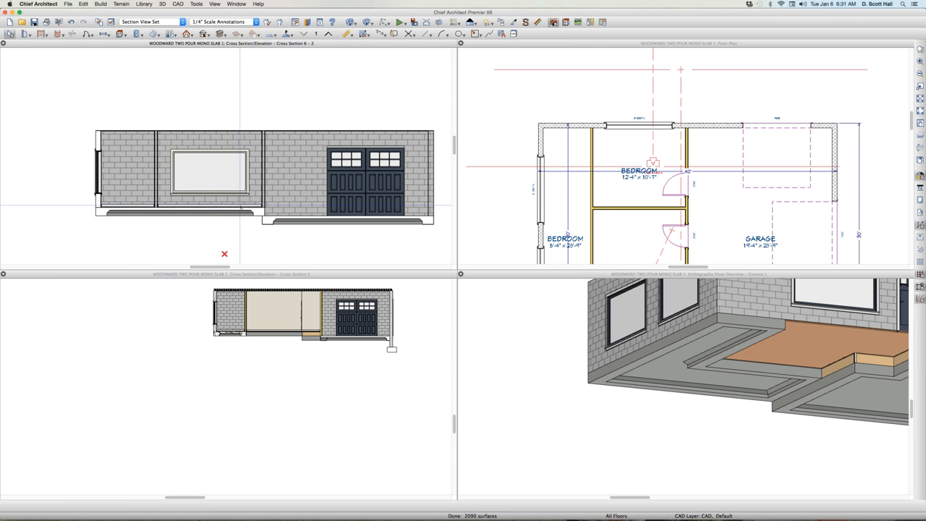
Set the foundation defaults to Monolithic Slab with a default slab footing height of 22".
click(591, 199)
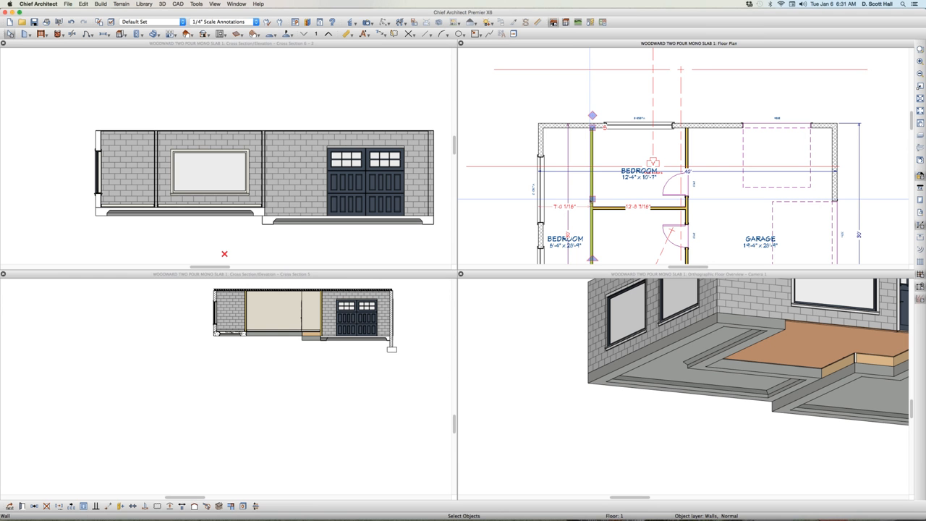
key(d)
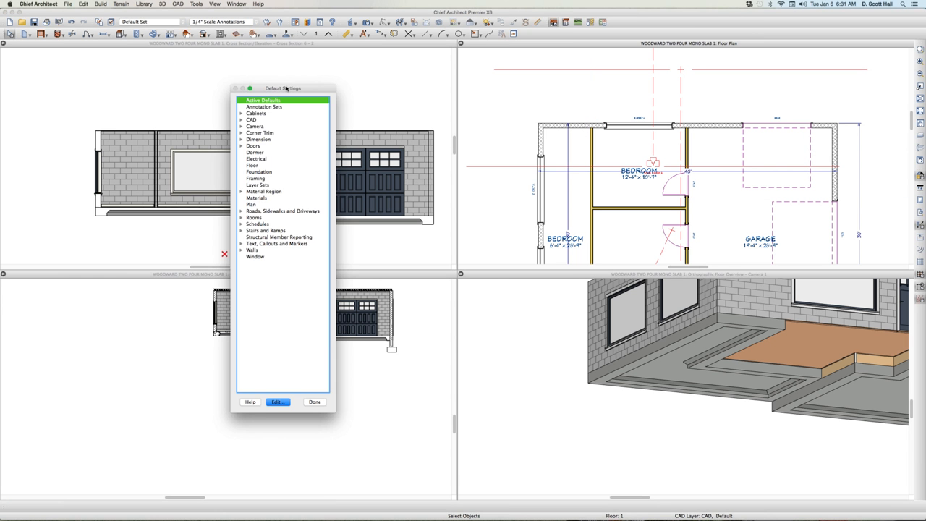
drag(287, 89, 520, 100)
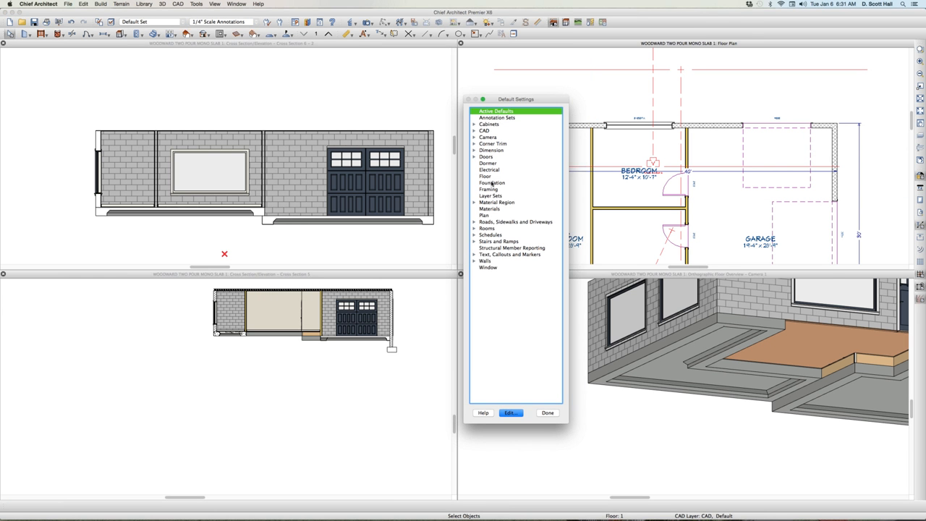
double_click(492, 183)
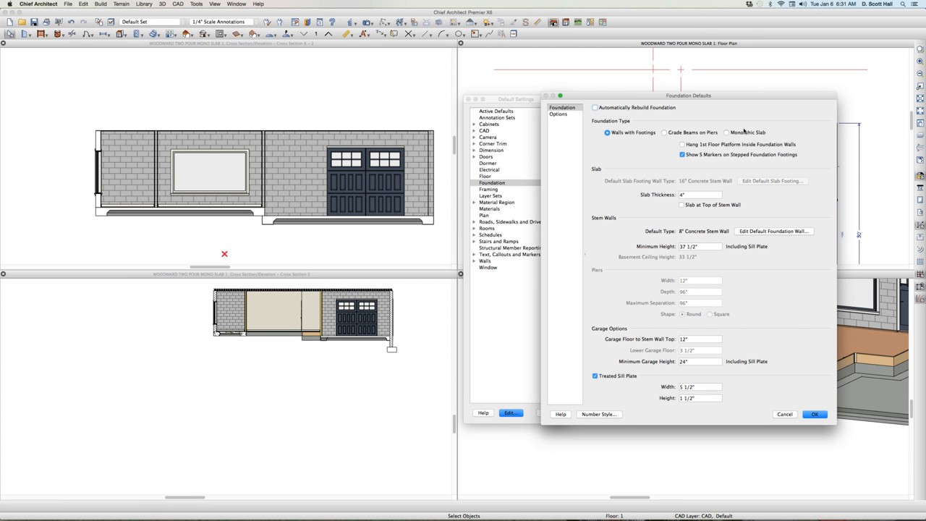
click(748, 133)
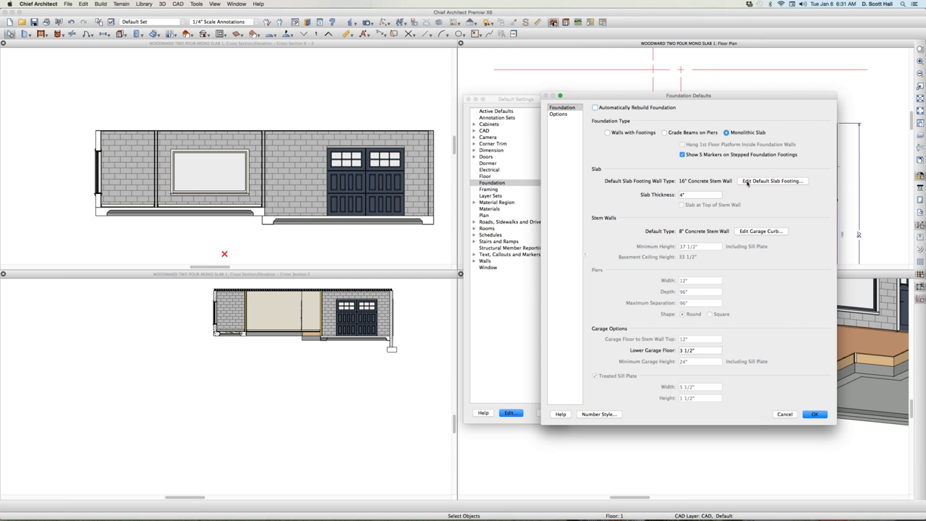
click(755, 181)
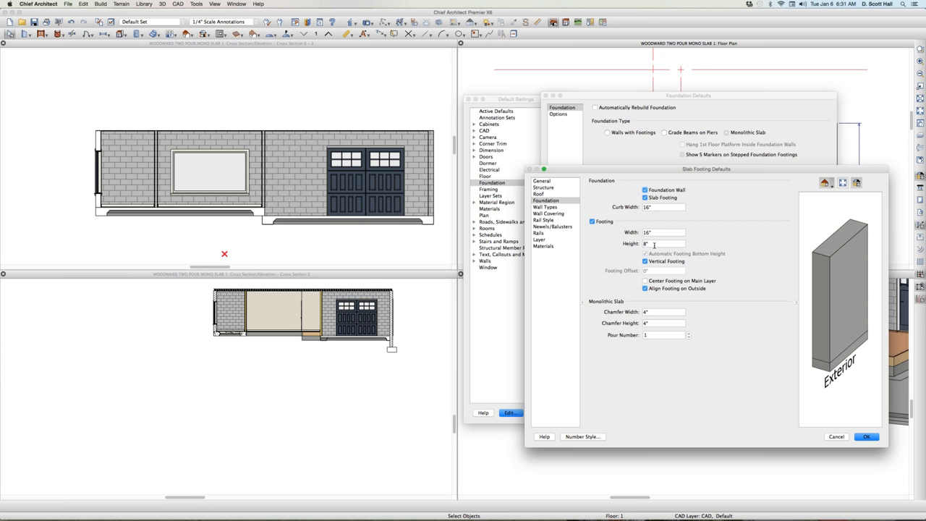
drag(669, 243, 515, 224)
text(22)
key(Return)
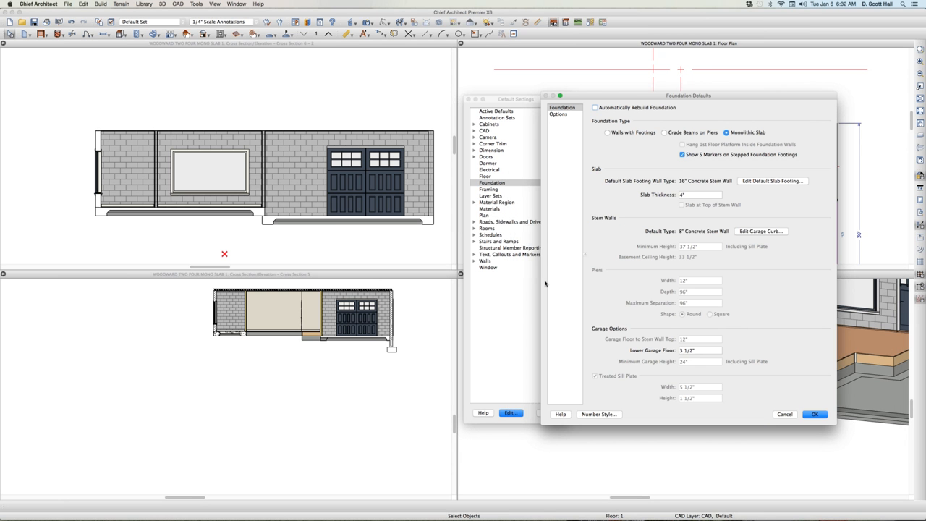
Set the default garage curb's footing height to 22" and finish editing the default settings.
click(761, 230)
drag(657, 244, 561, 234)
text(22)
key(Return)
key(Return)
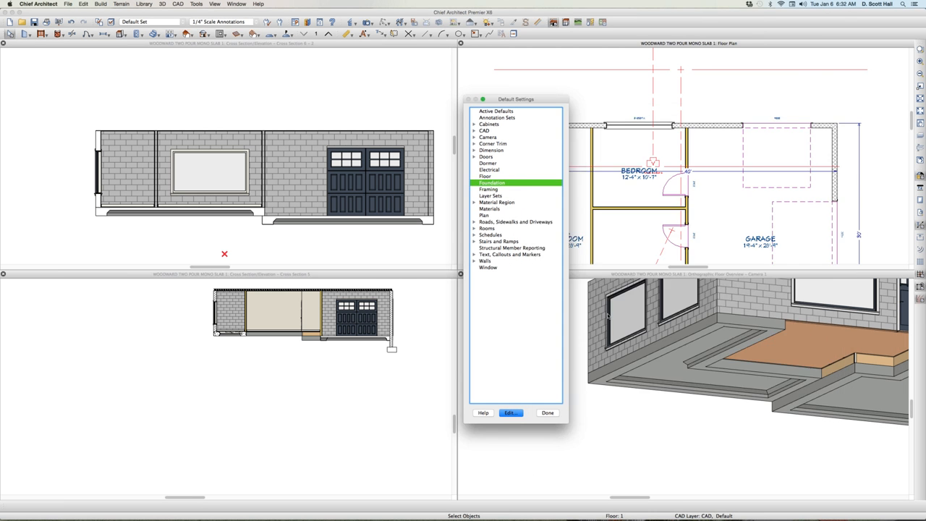
click(547, 412)
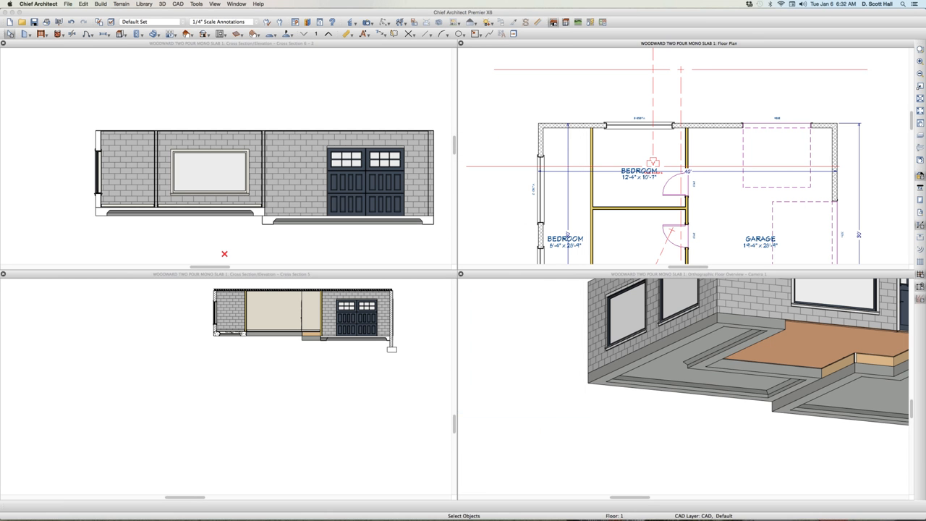
Merge the bedroom and garage slab polylines in the cross section into one polyline, deleting the originals.
scroll(187, 202, up, 3)
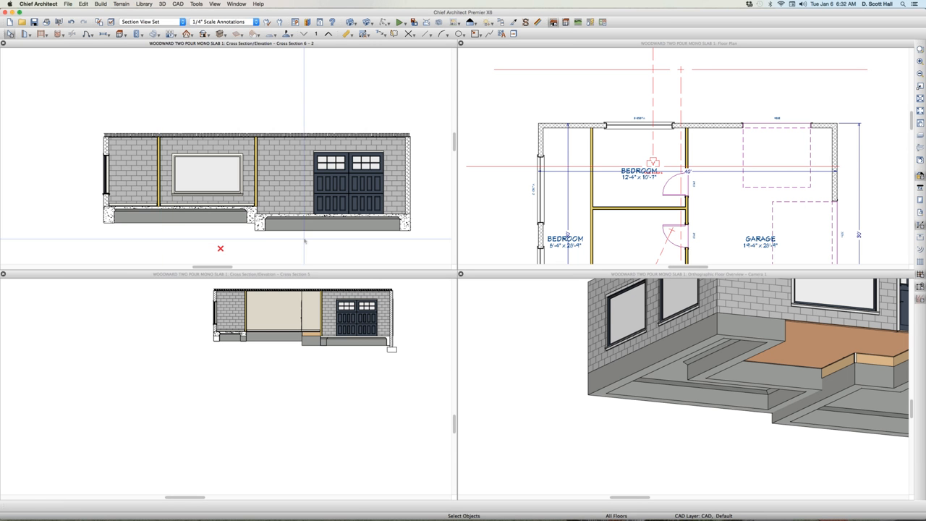
scroll(293, 217, up, 4)
click(224, 207)
click(196, 185)
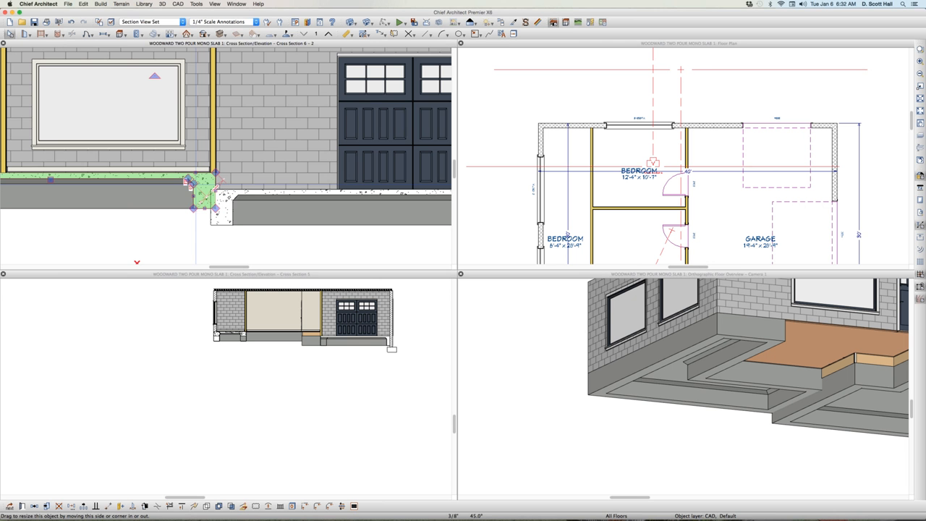
scroll(257, 253, down, 5)
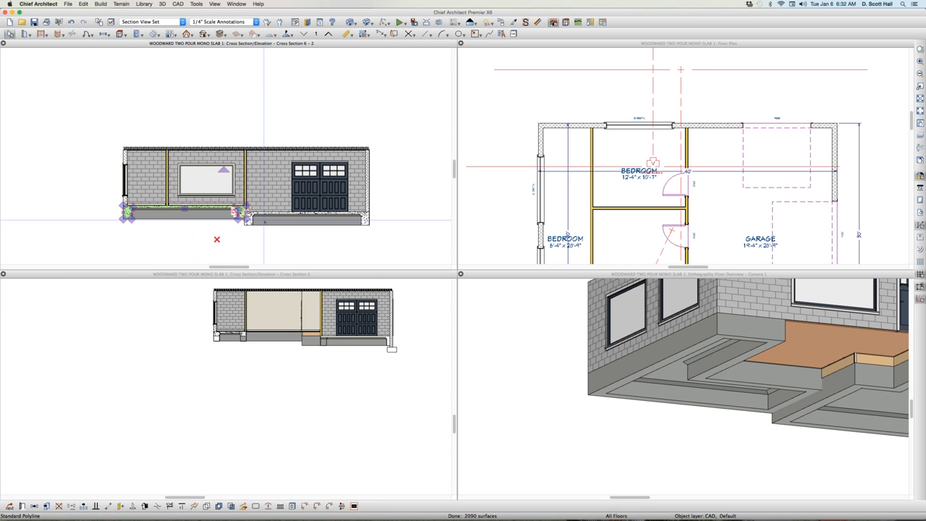
scroll(257, 253, up, 1)
scroll(255, 249, up, 2)
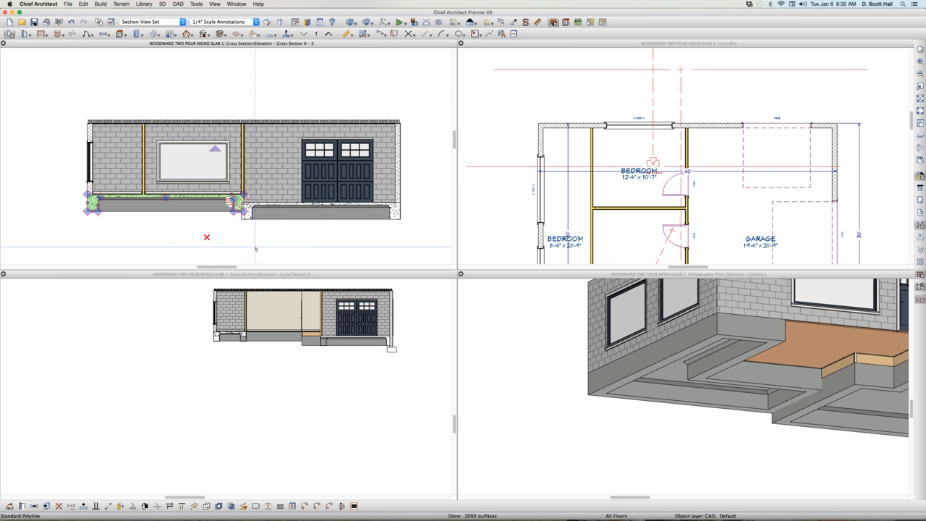
scroll(252, 225, up, 1)
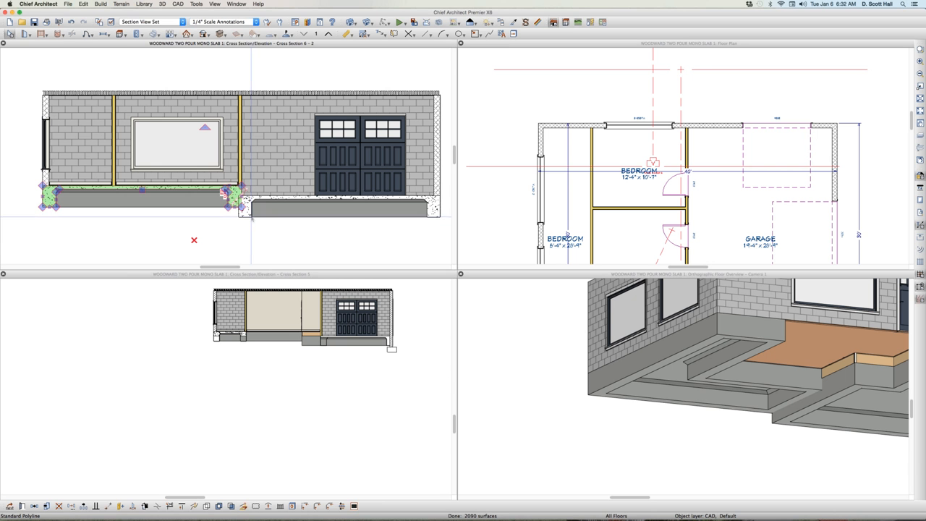
shift+click(244, 202)
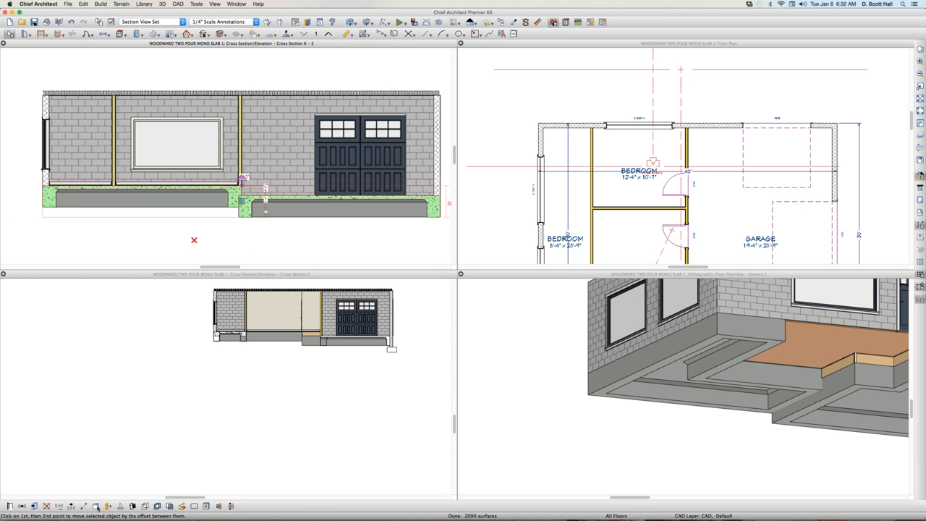
click(145, 506)
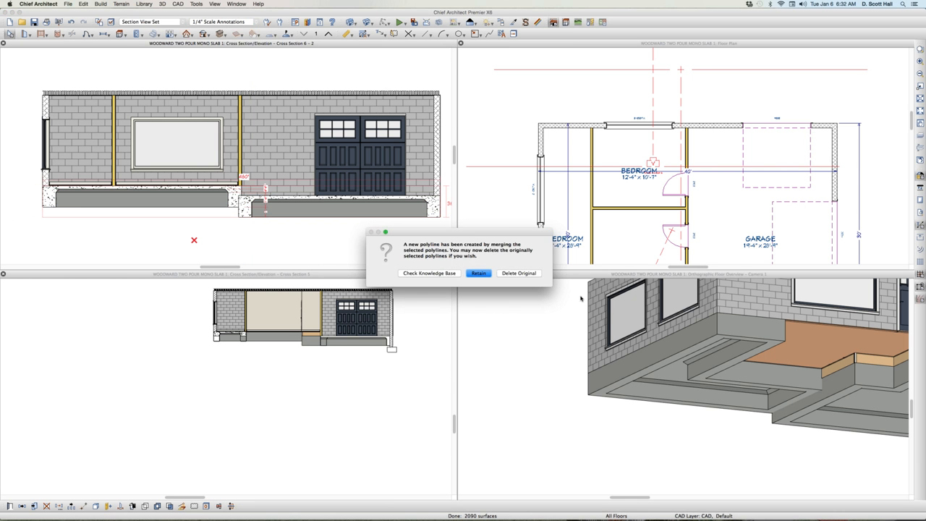
click(530, 273)
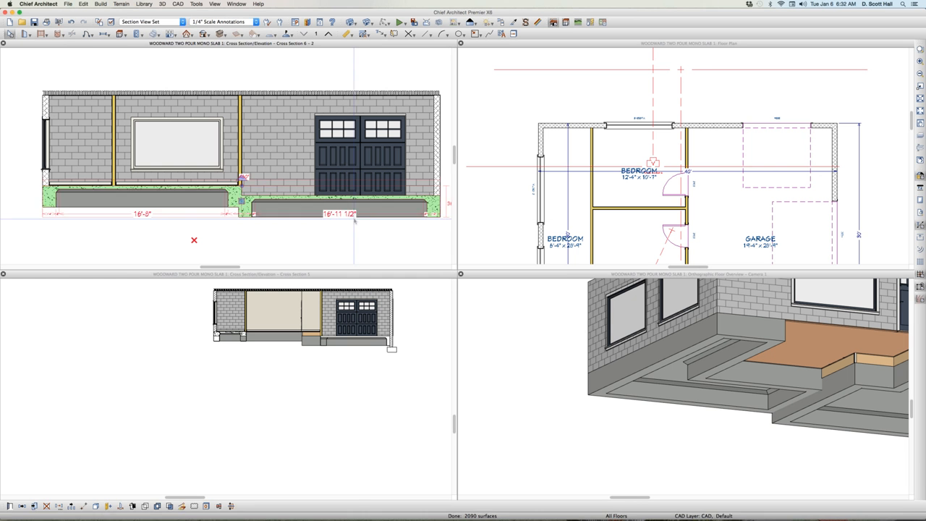
key(Escape)
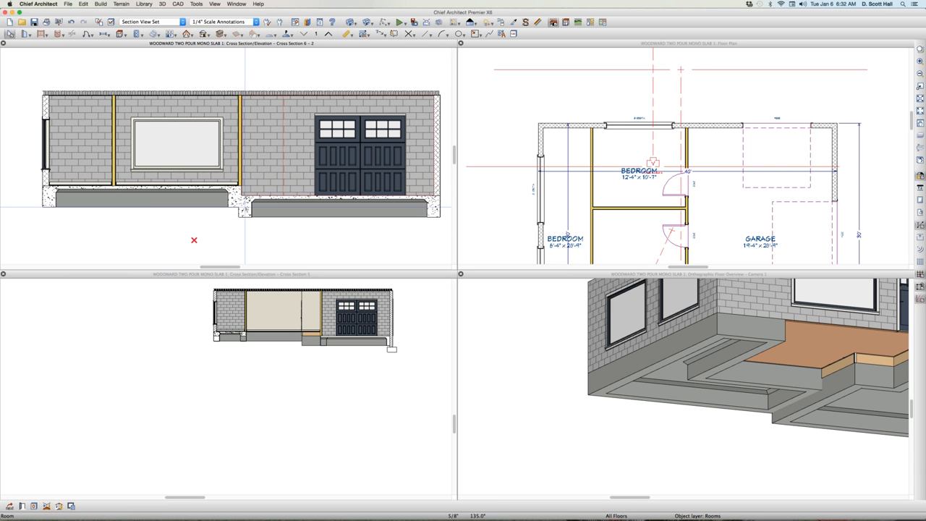
Raise the underside of the merged slab's garage-side inner footing level with the bottom of the adjoining bedroom footing.
click(238, 208)
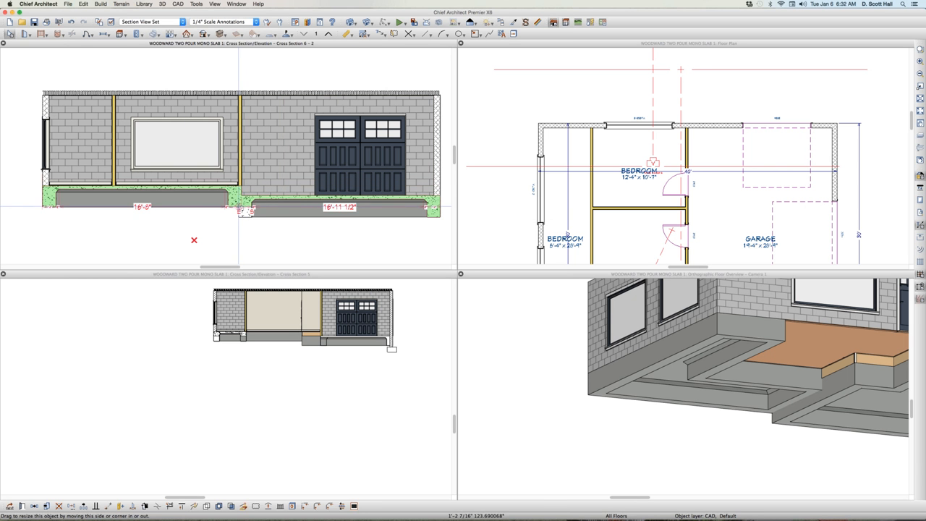
key(Escape)
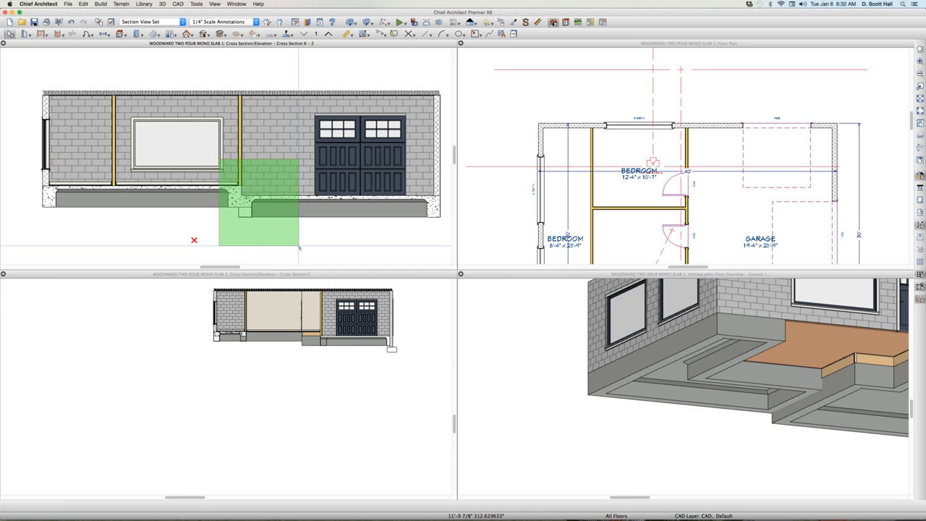
scroll(240, 206, up, 3)
click(239, 206)
scroll(144, 177, down, 3)
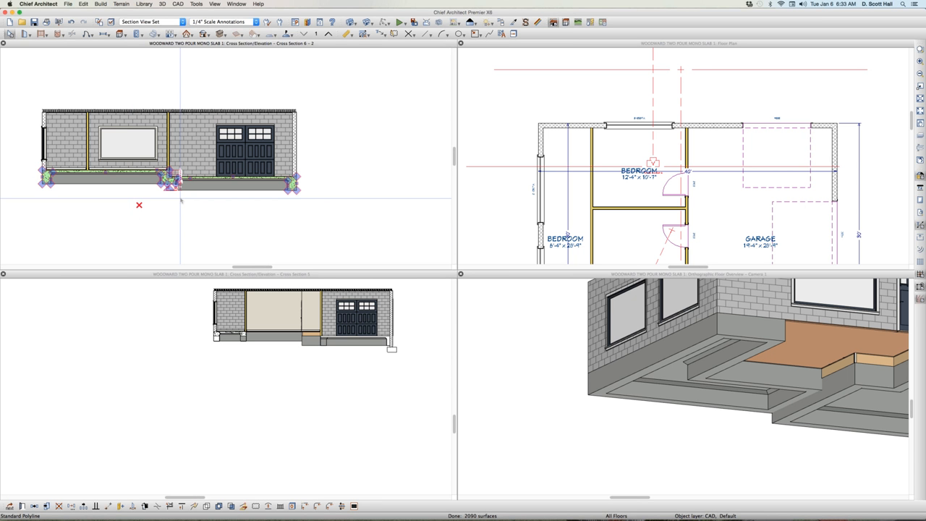
Trim the garage slab's thickened outer edge to the wall's inner face, and extend the block wall down to the footing's underside.
scroll(180, 200, up, 3)
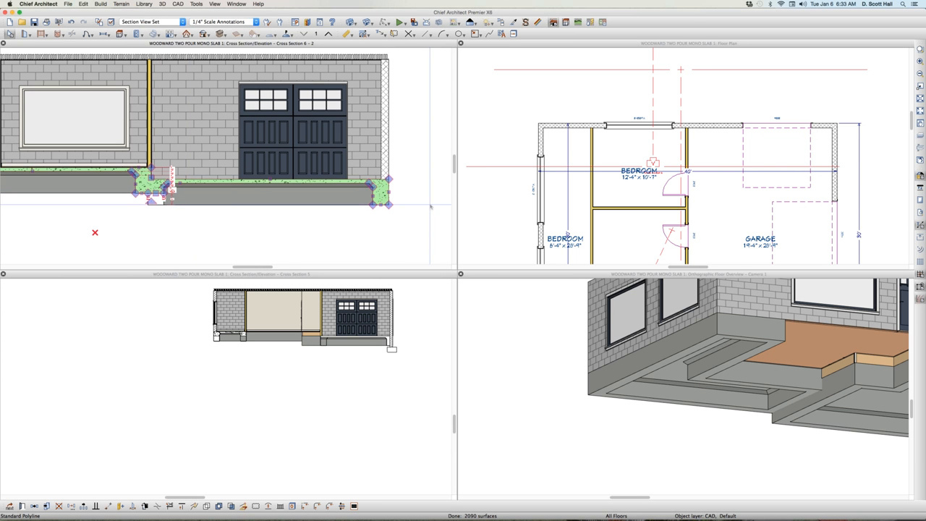
scroll(363, 199, up, 3)
drag(363, 184, 354, 206)
click(355, 161)
key(Escape)
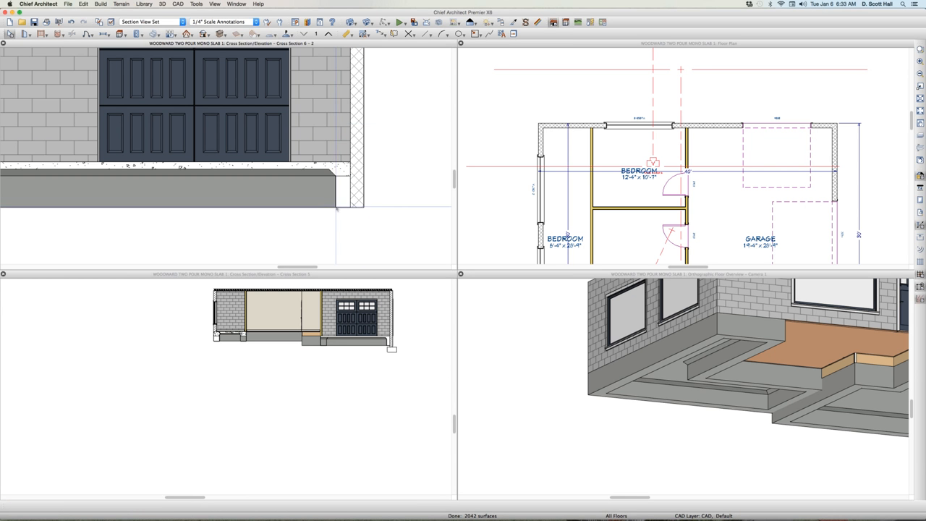
Draw a rectangular footing with a perimeter of about 96" beneath the garage's outer block wall and give it a Concrete fill.
drag(336, 207, 397, 230)
key(space)
double_click(384, 229)
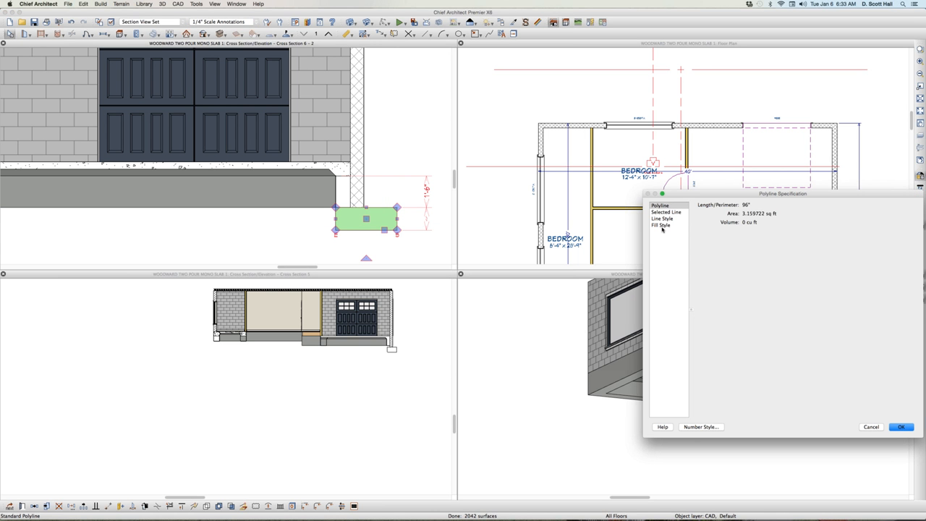
click(664, 219)
click(666, 225)
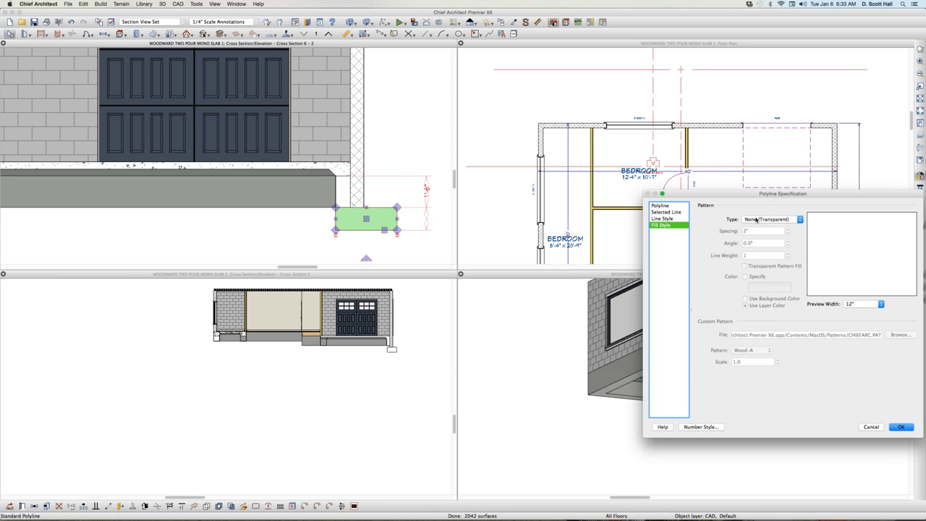
click(757, 220)
click(759, 272)
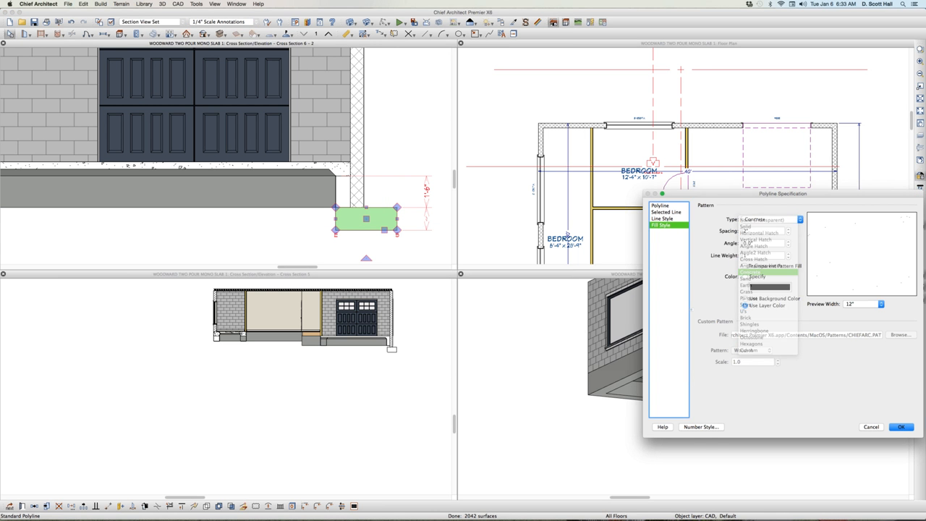
key(Return)
key(Escape)
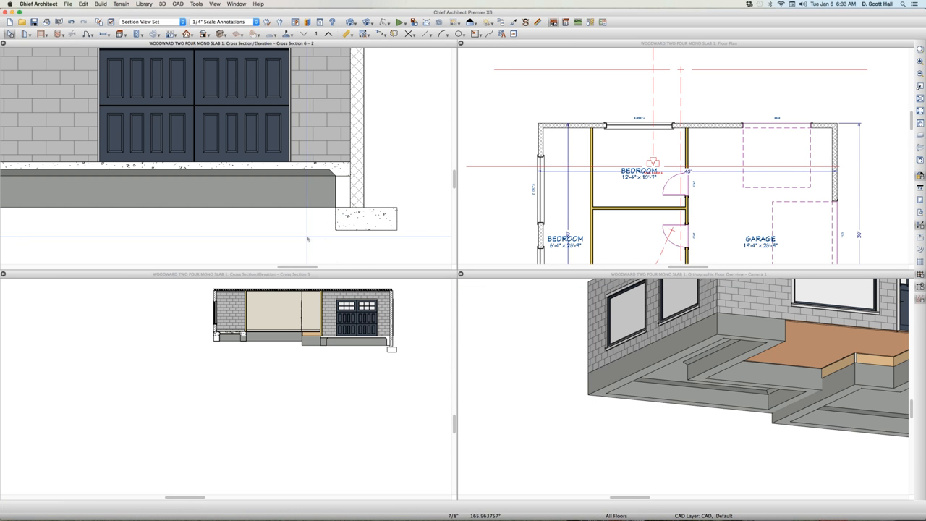
Examine the new footing, the block stem wall and the merged slab at the garage edge, and review the whole cross section.
click(366, 219)
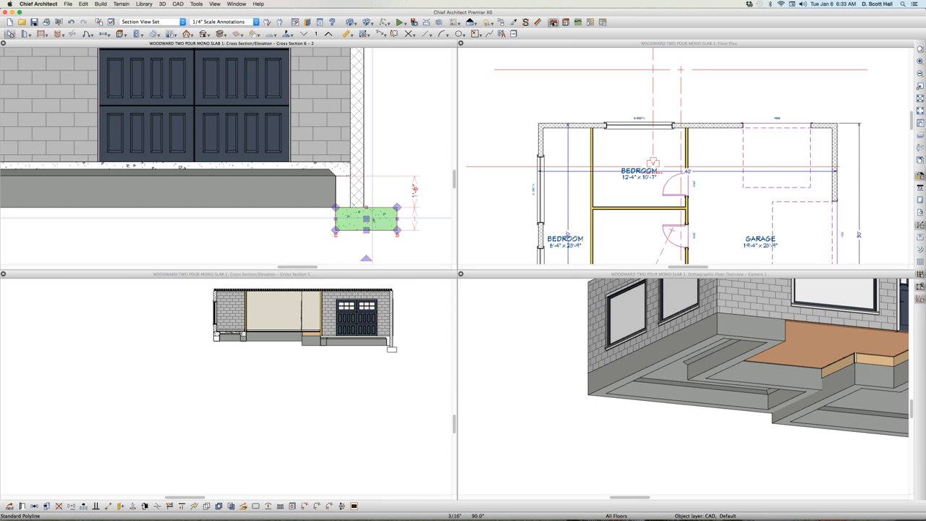
click(372, 219)
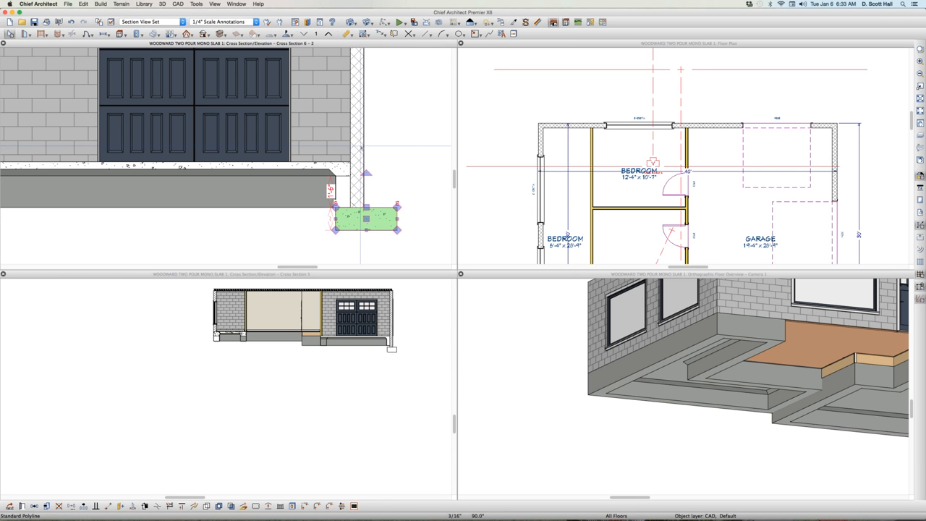
click(358, 145)
click(347, 167)
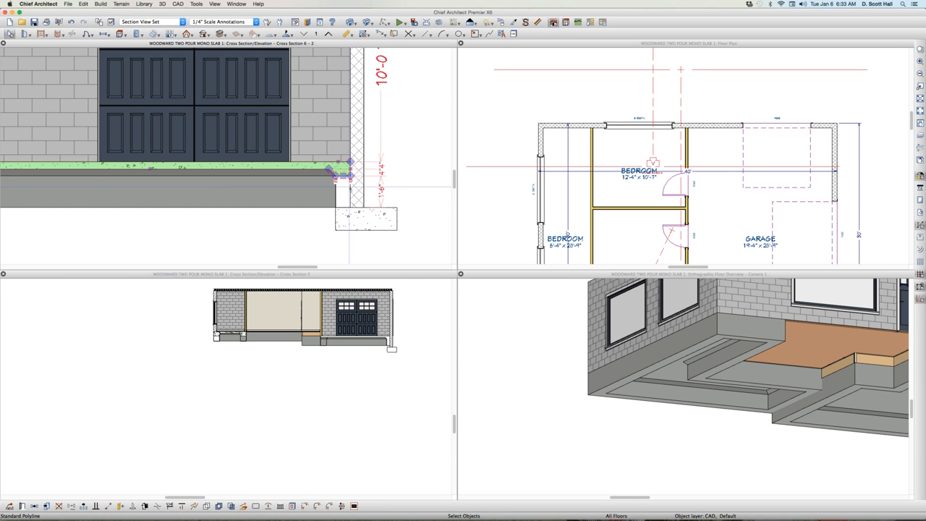
scroll(356, 220, down, 5)
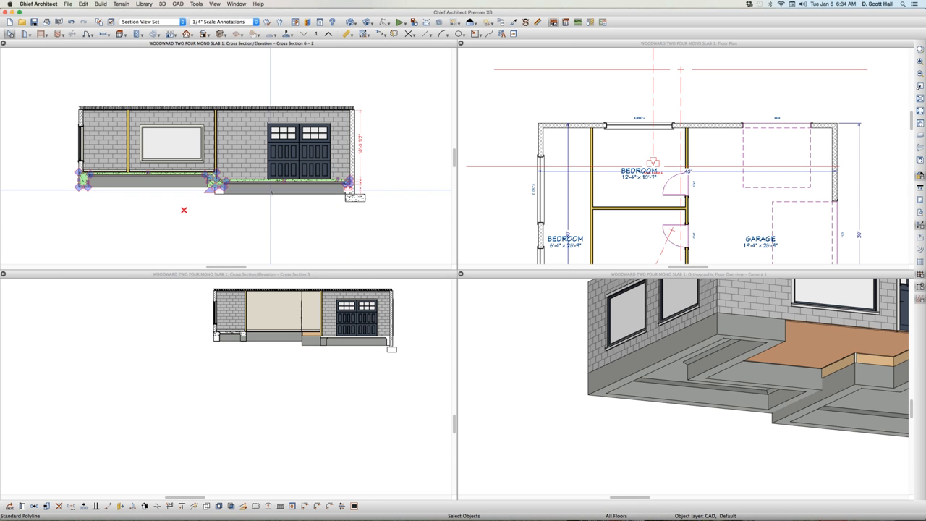
click(175, 246)
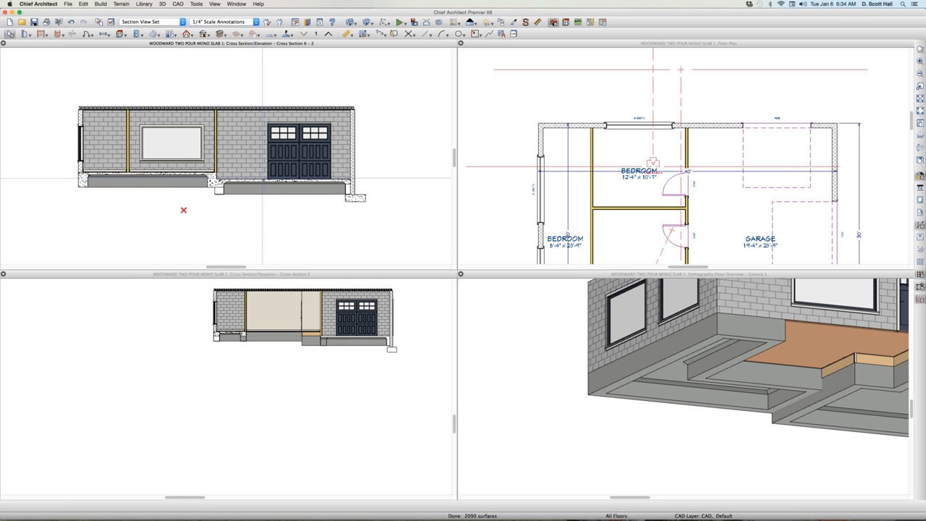